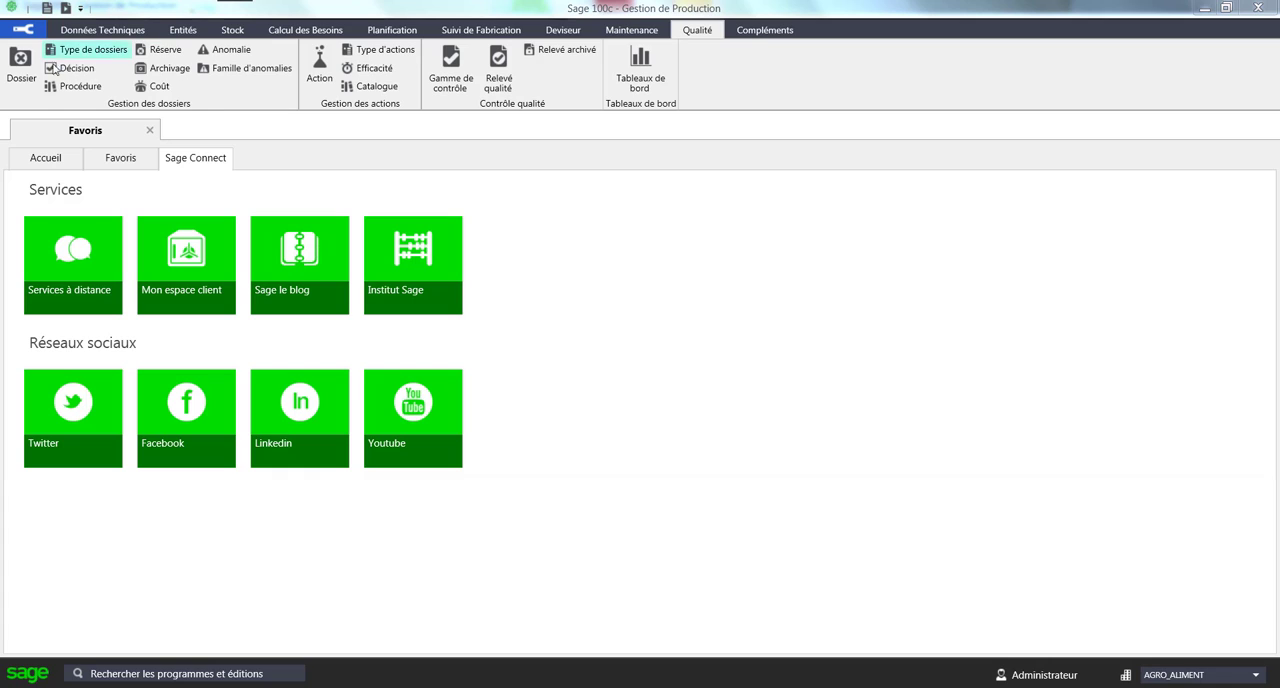
# - Open quality file 15 "Erreur de couvercle" and review its identification sheet, anomalies and analysis
pyautogui.click(20, 66)
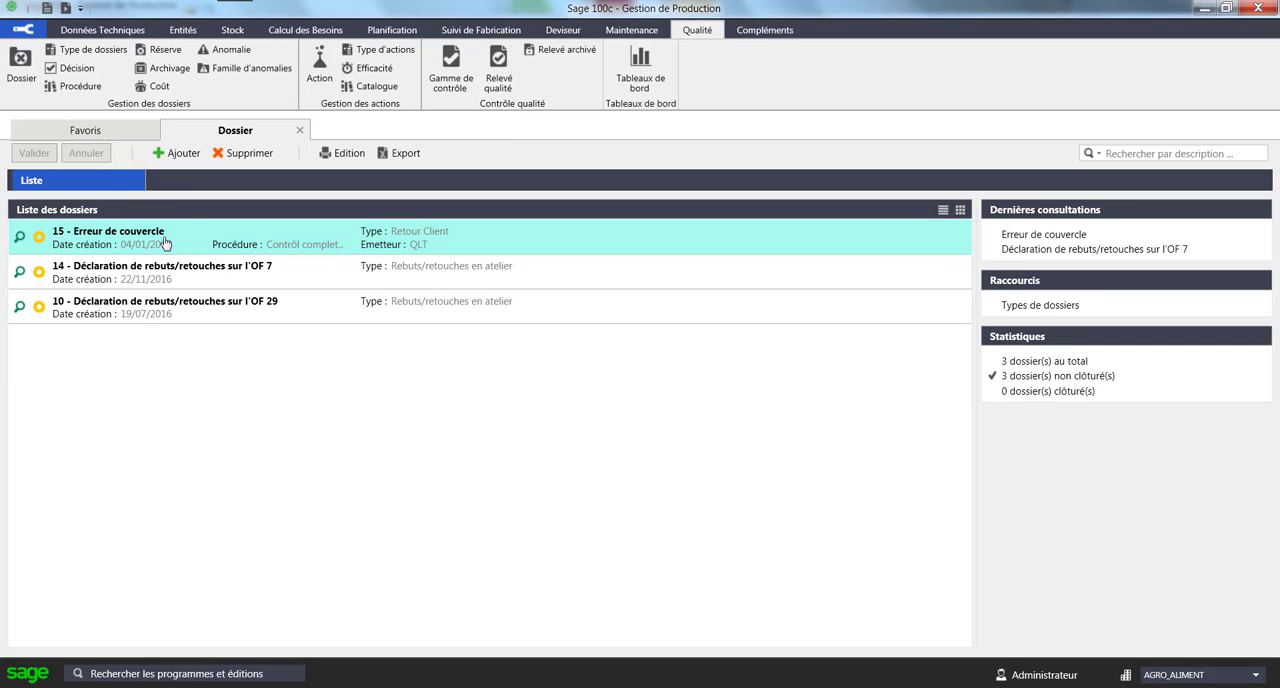
pyautogui.doubleClick(165, 243)
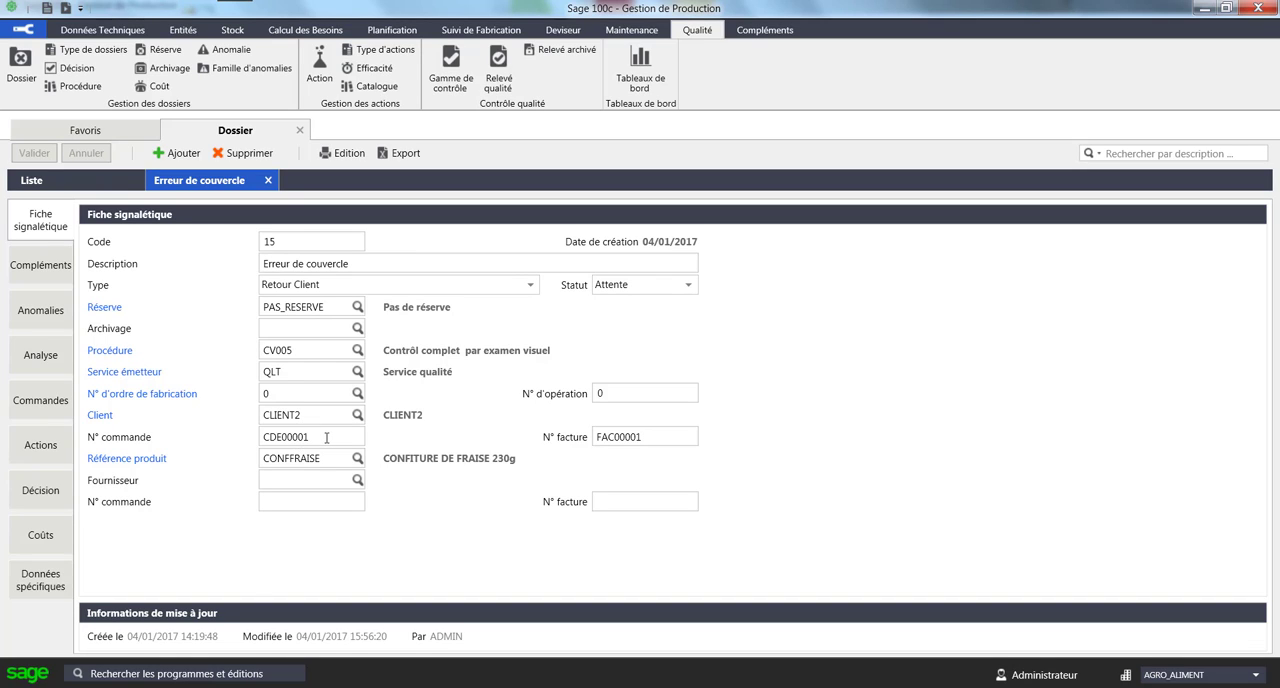
pyautogui.click(40, 316)
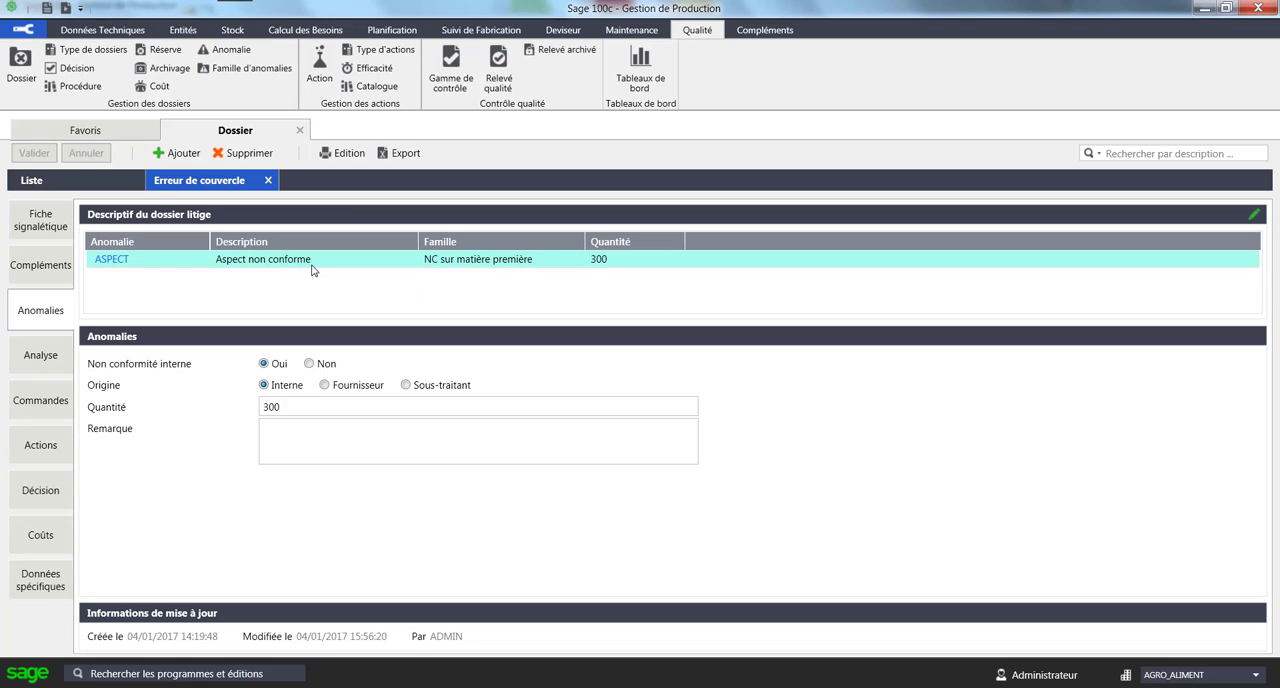
pyautogui.click(54, 358)
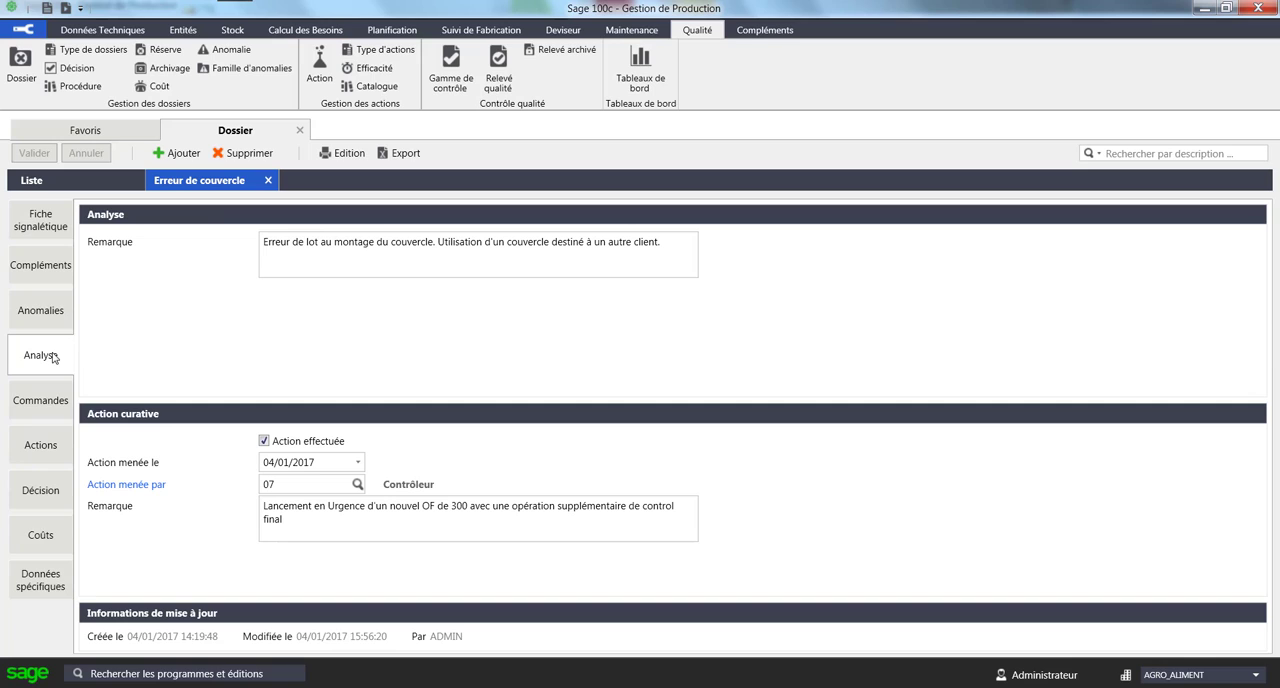
# - Review the curative and preventive actions of the "Erreur de couvercle" file and view their planning chart
pyautogui.click(60, 440)
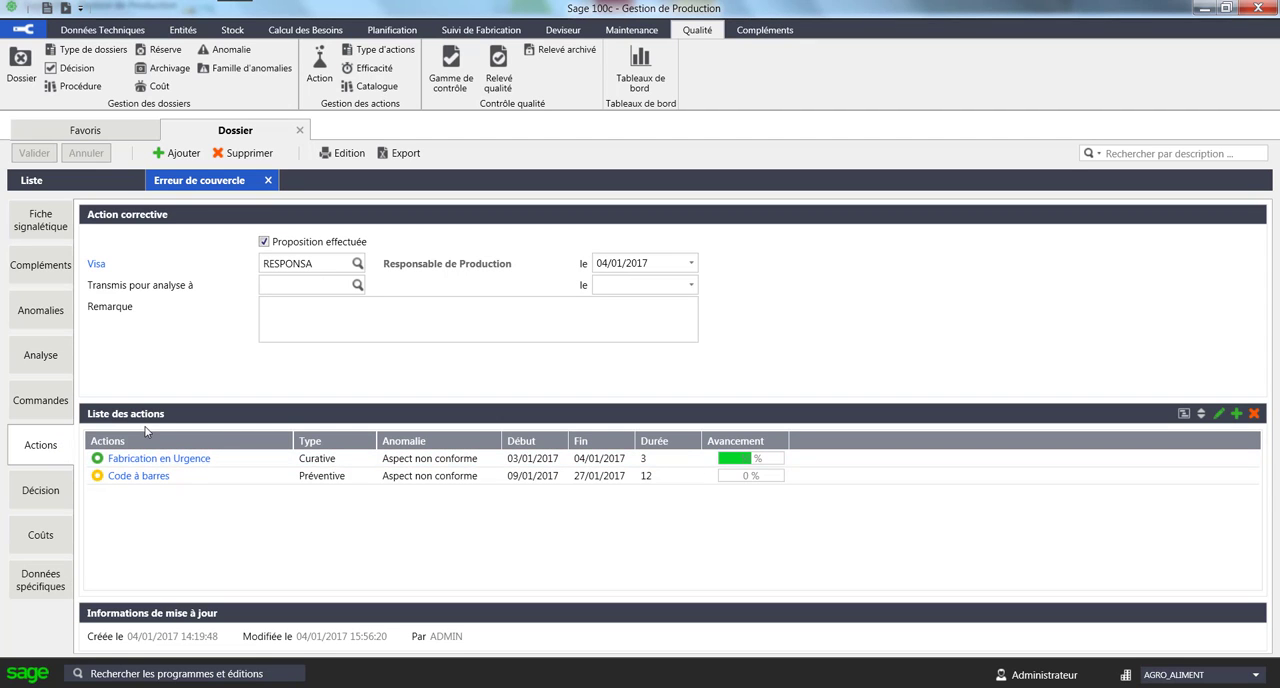
pyautogui.click(393, 459)
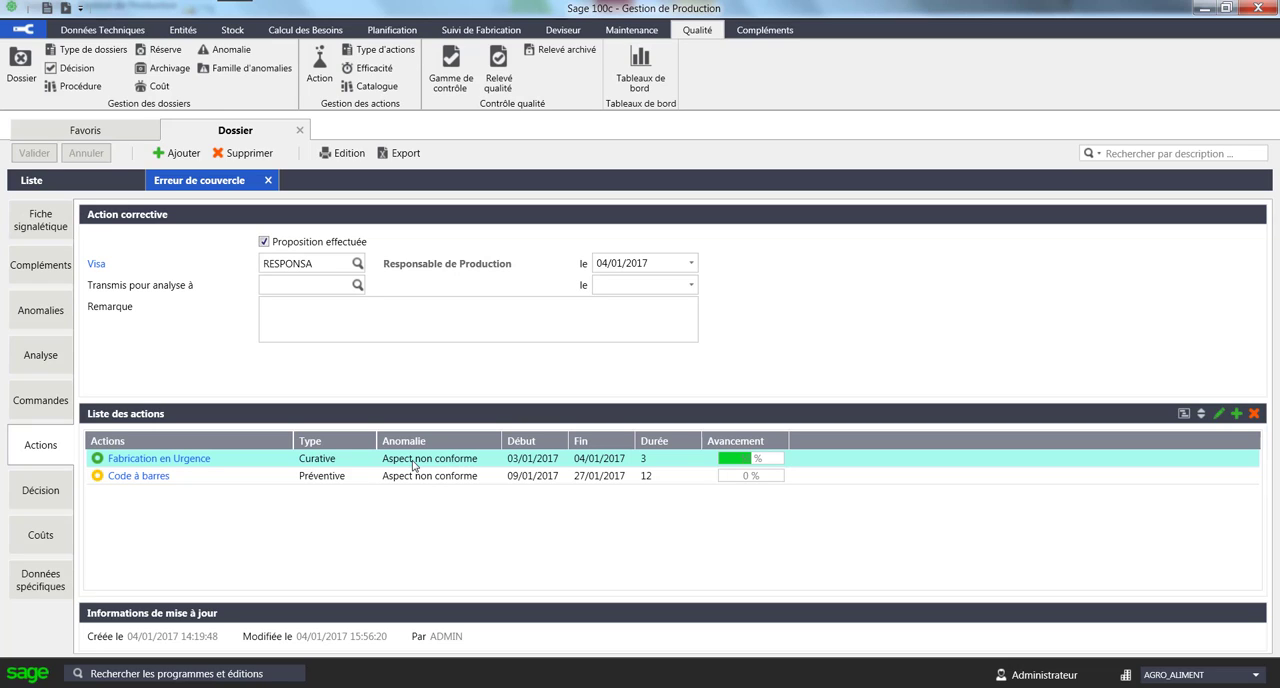
pyautogui.click(416, 475)
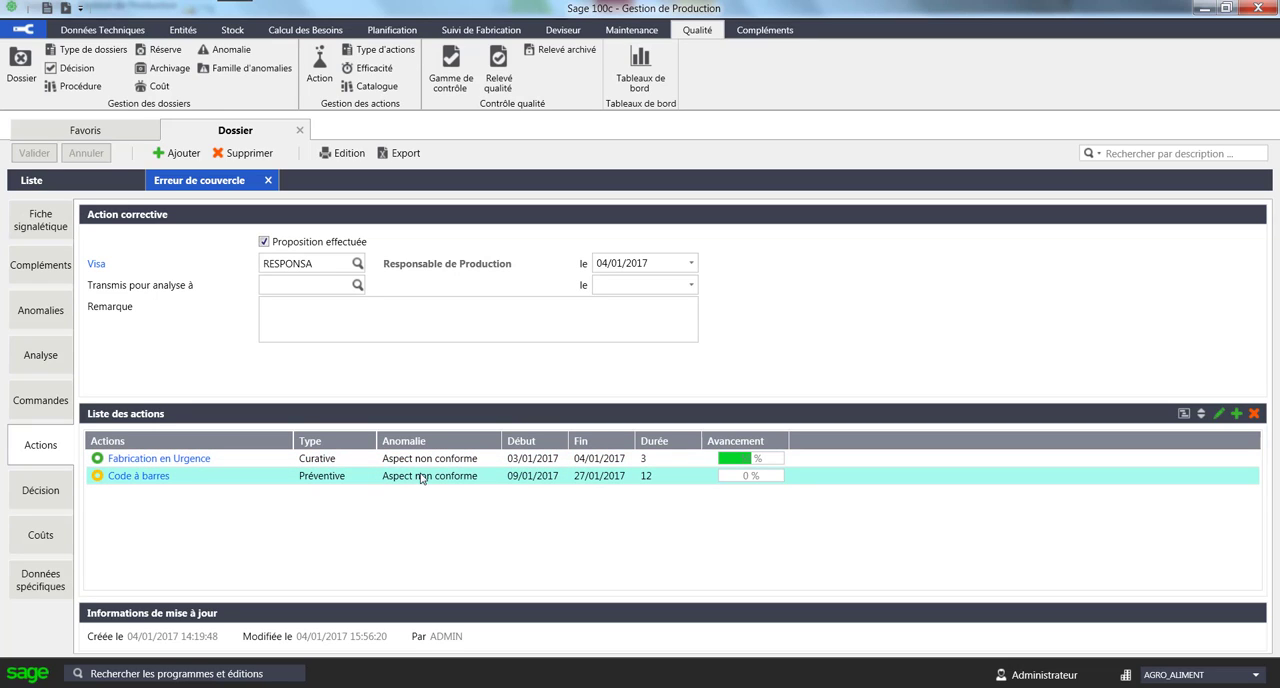
pyautogui.click(422, 460)
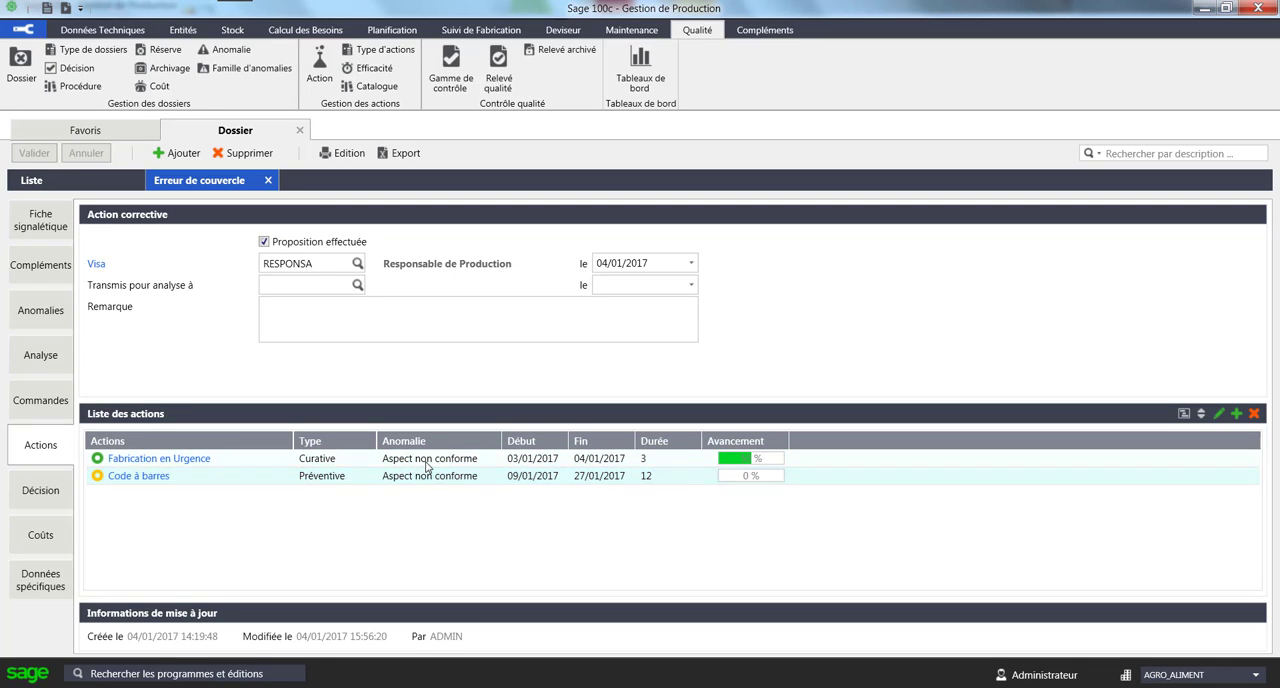
pyautogui.click(529, 479)
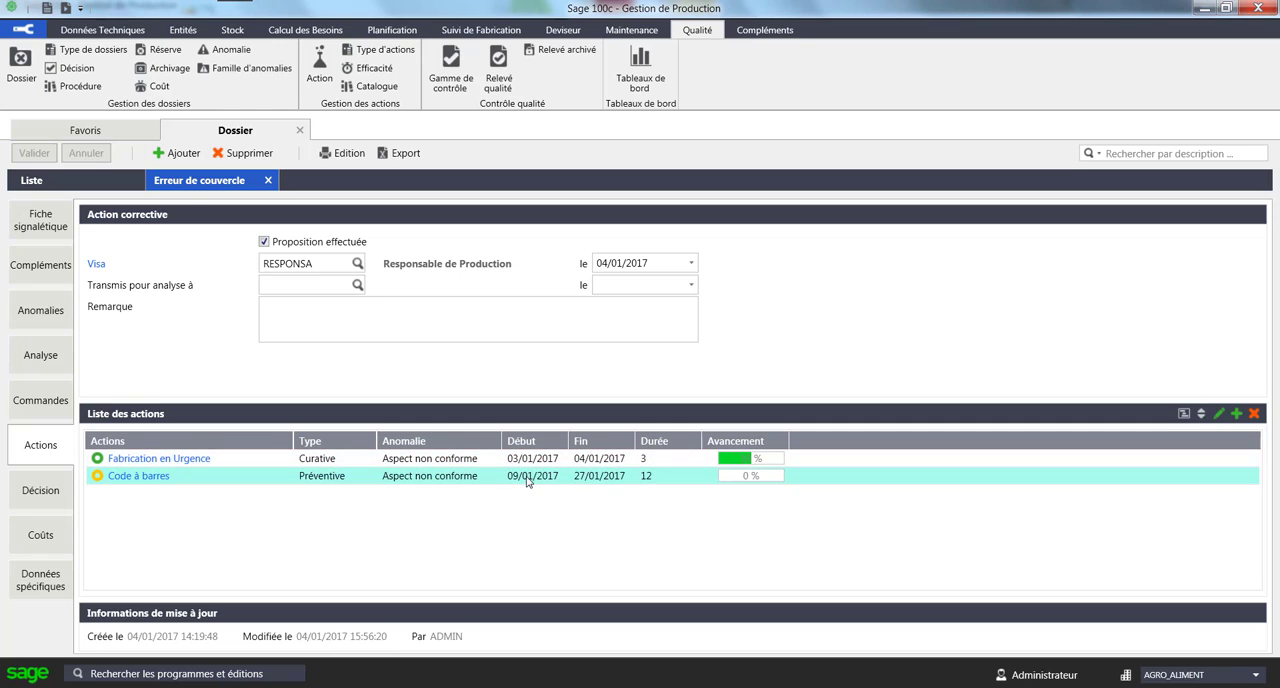
pyautogui.click(1185, 418)
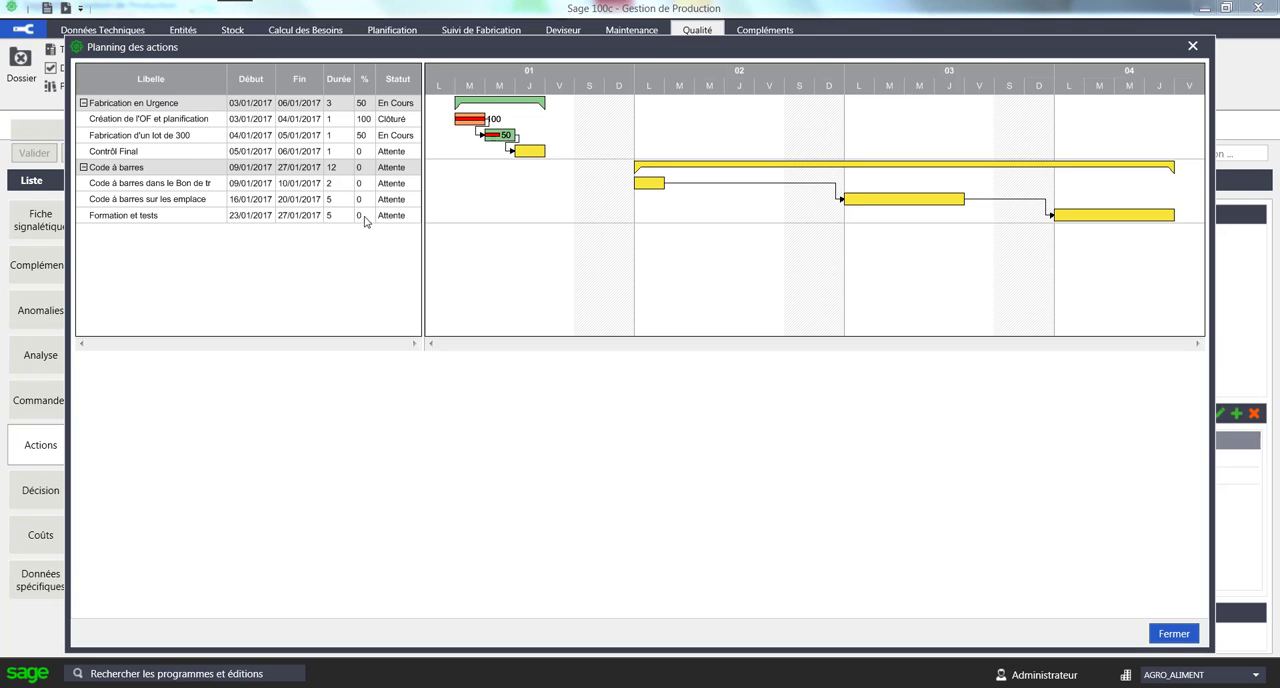
pyautogui.click(1193, 47)
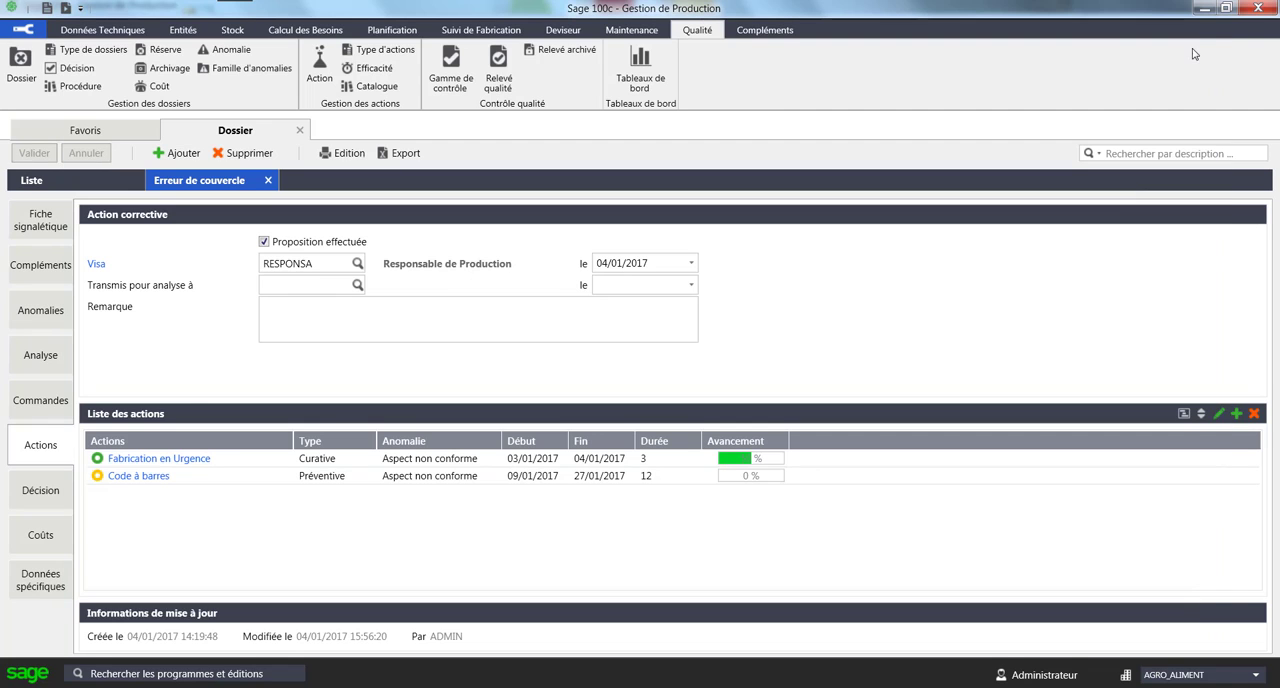
# - Review the costs and the attached claim letter of the "Erreur de couvercle" file, closing the file when finished
pyautogui.click(44, 537)
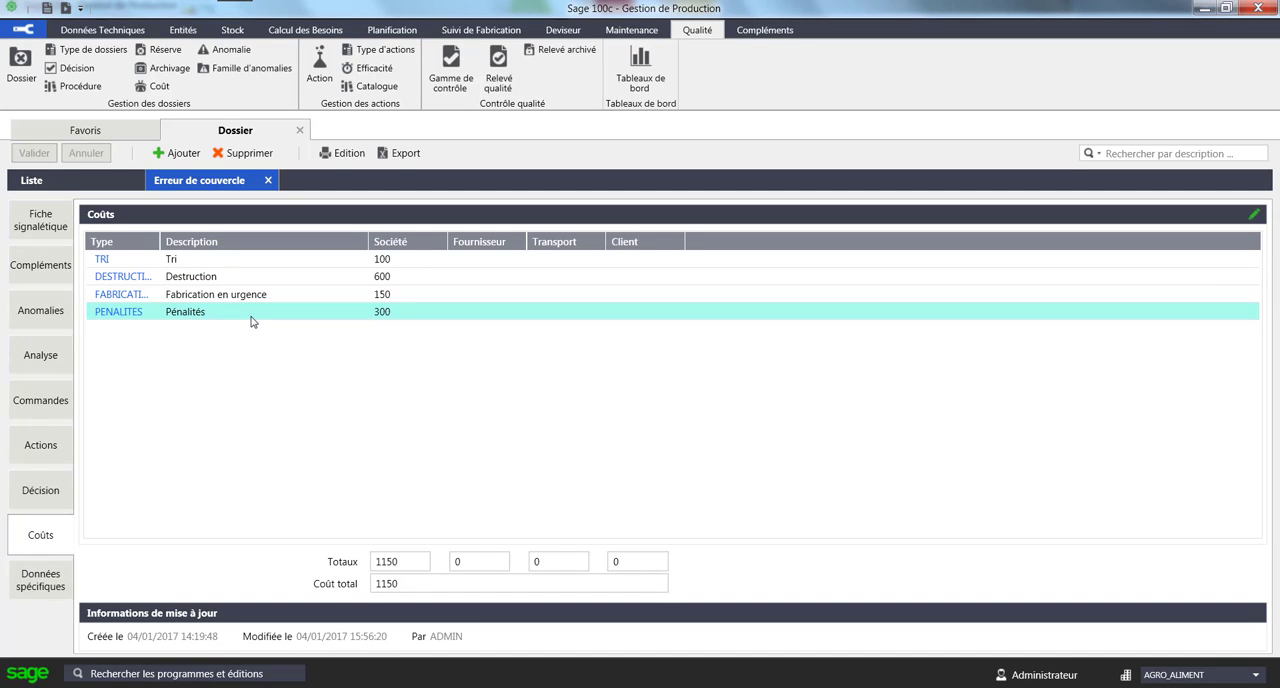
pyautogui.click(56, 580)
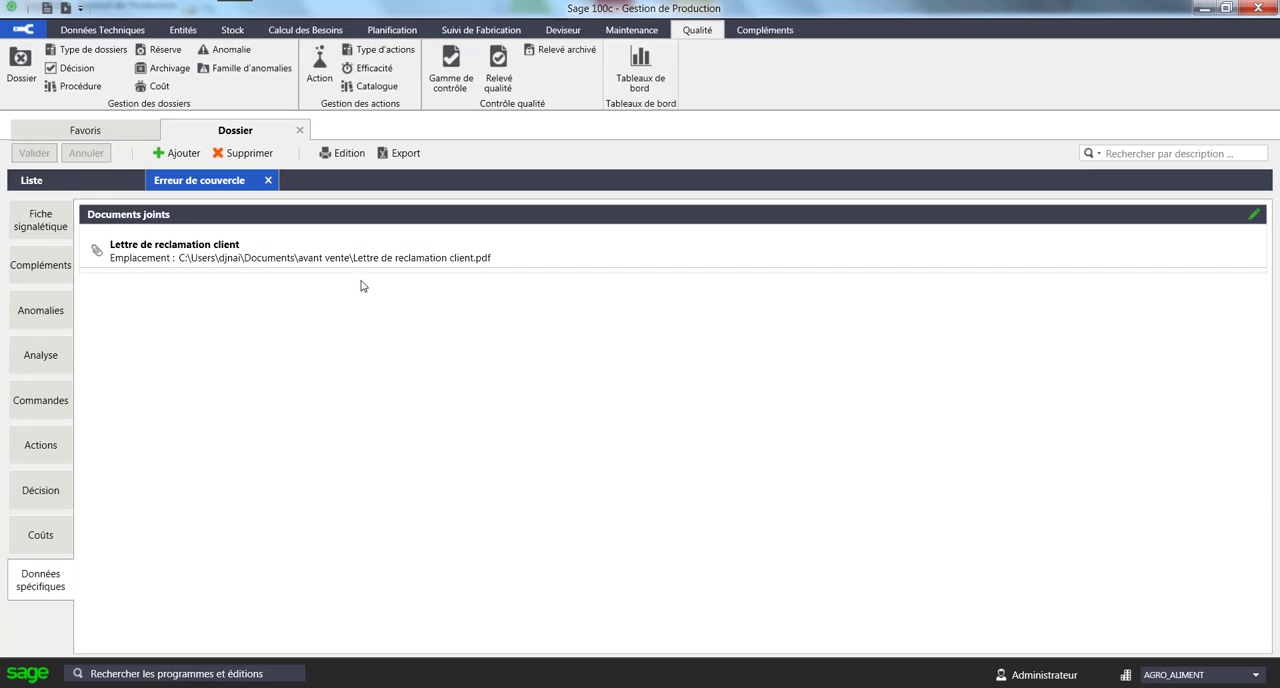
pyautogui.click(280, 260)
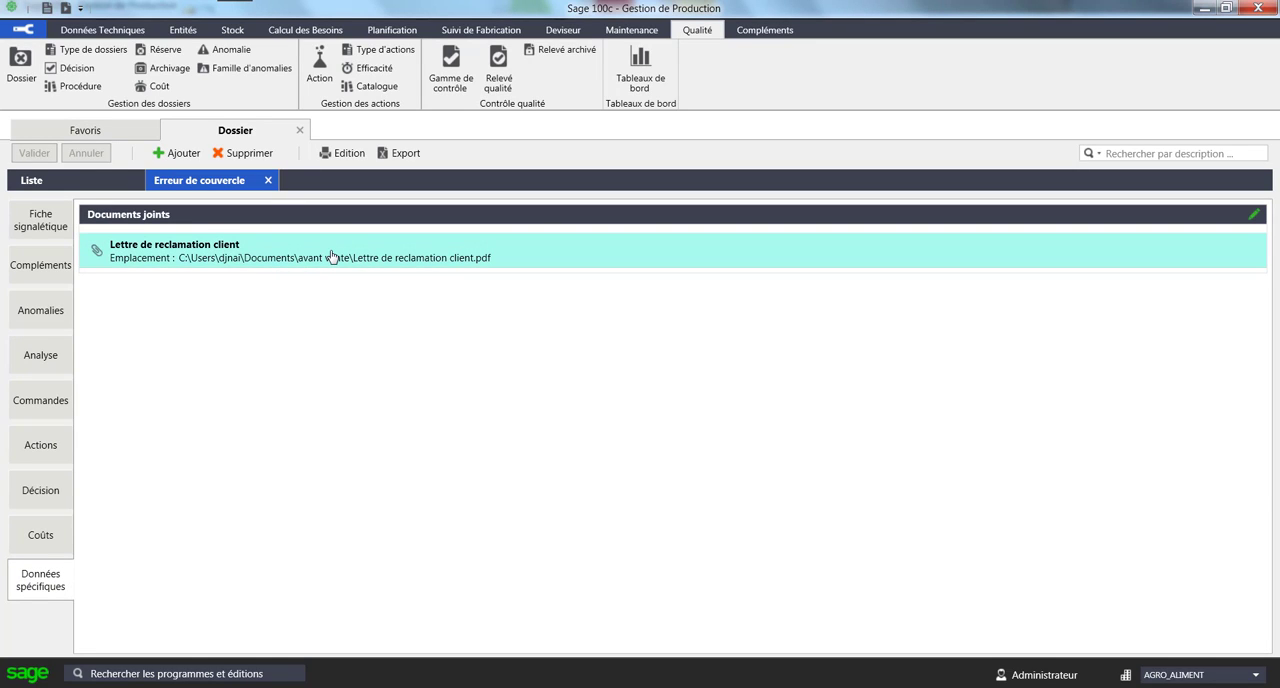
pyautogui.click(267, 181)
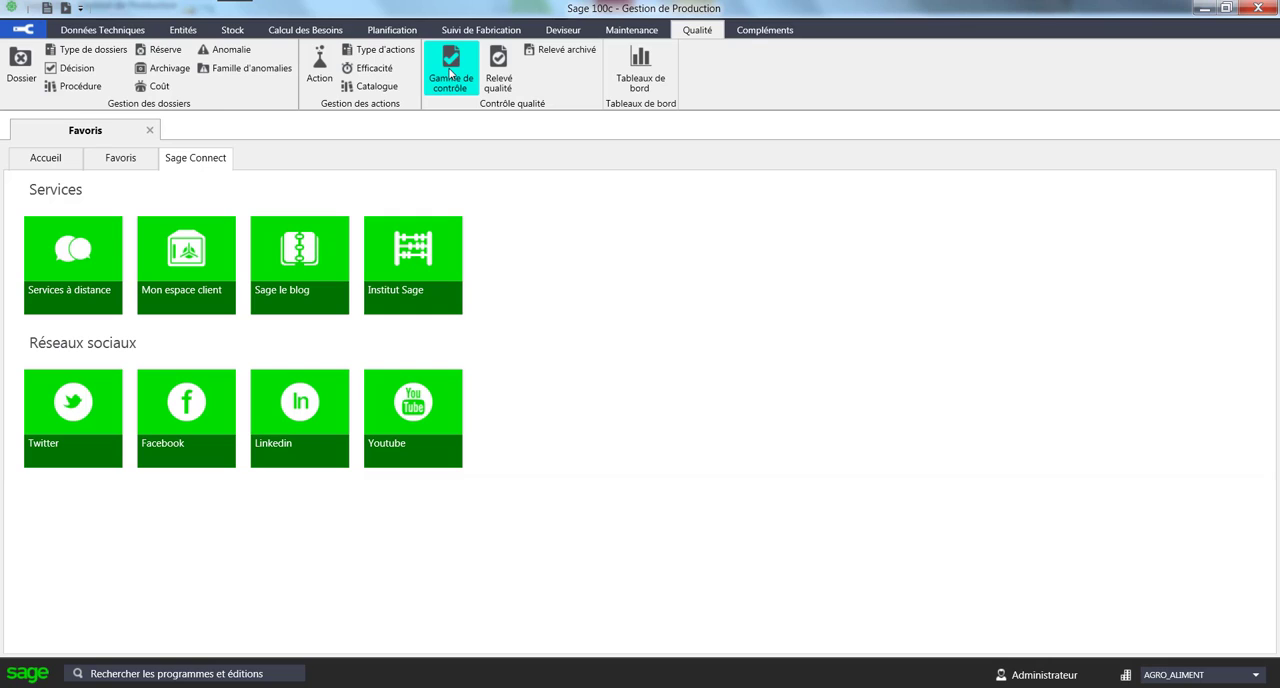
# - Open the control range MP_DE_L_OF "Contrôle de la MP de l'OF" and read through its three operations
pyautogui.click(449, 73)
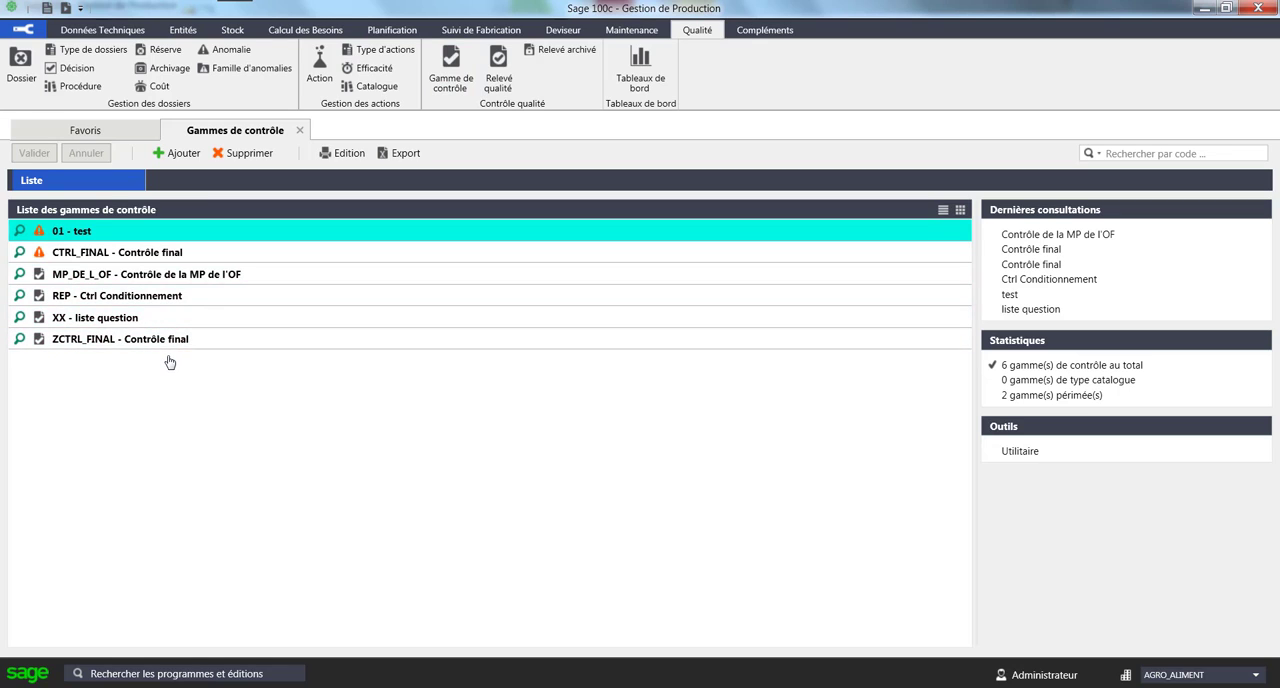
pyautogui.doubleClick(197, 274)
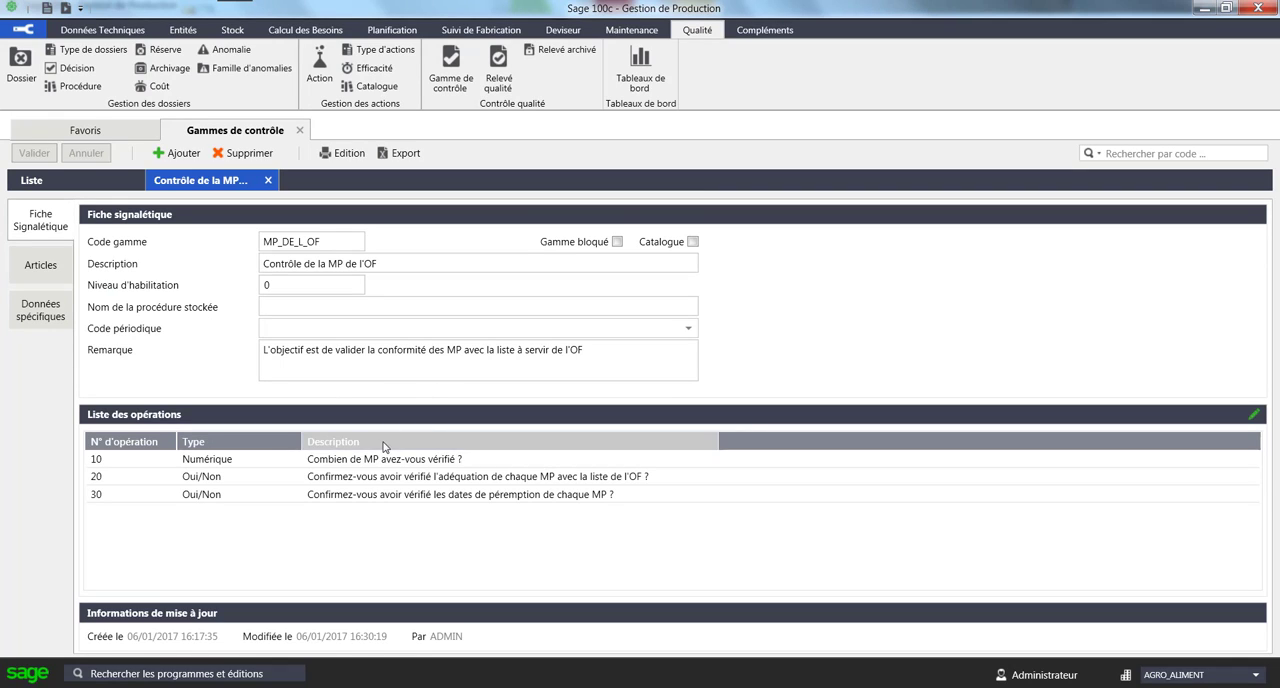
pyautogui.click(368, 496)
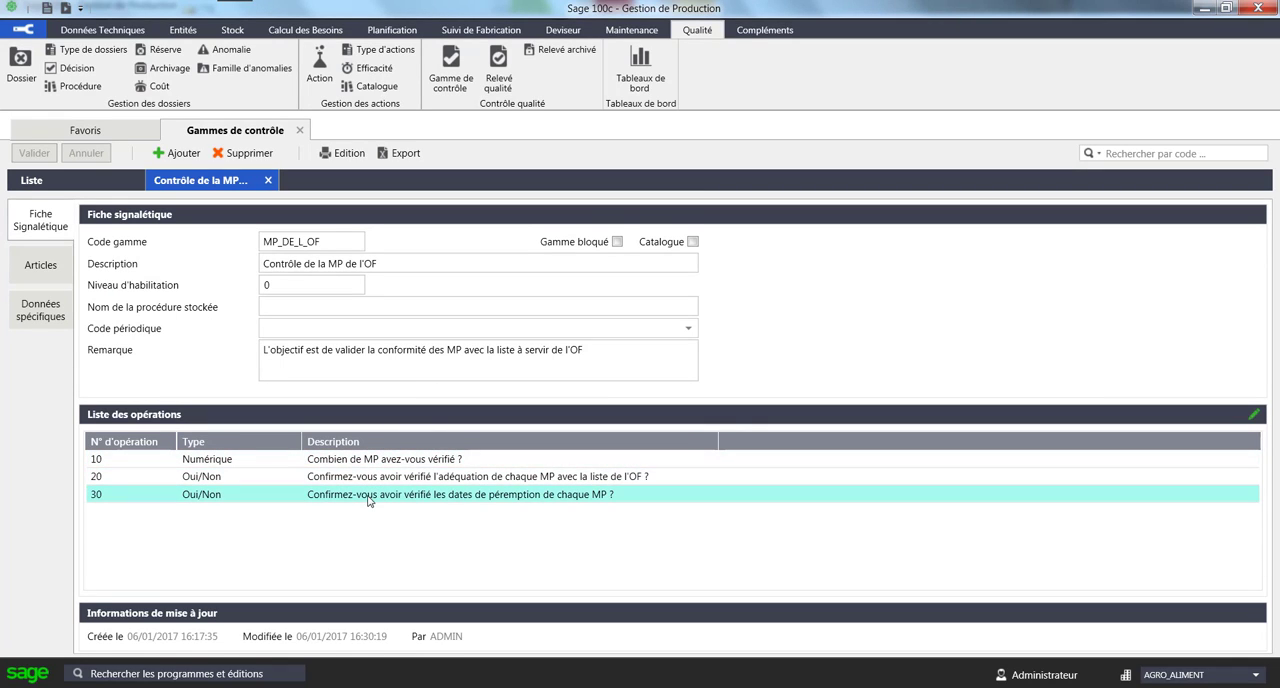
pyautogui.click(336, 459)
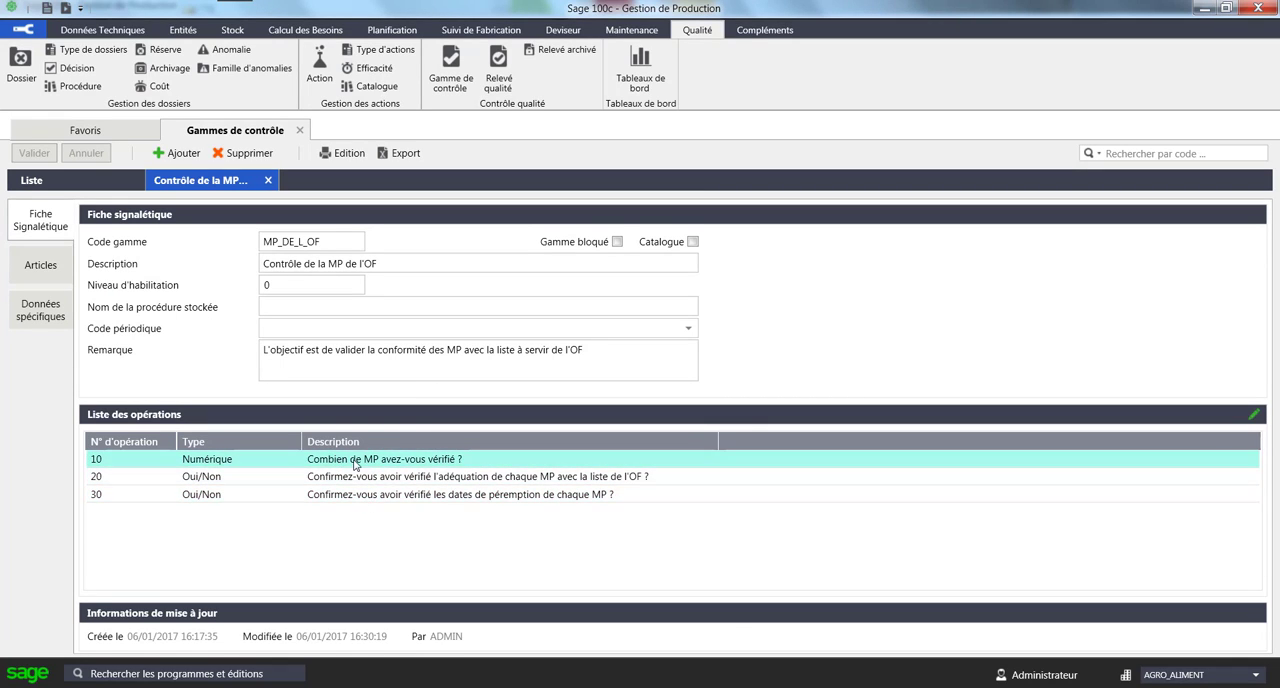
pyautogui.click(353, 479)
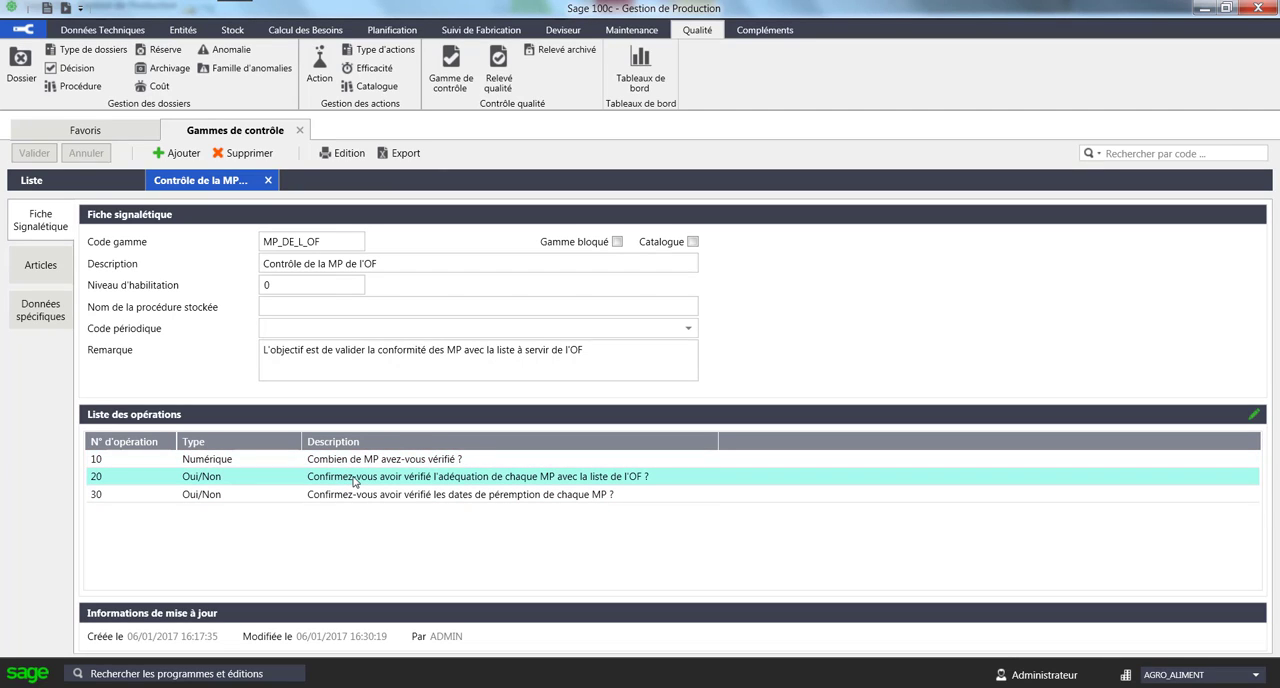
pyautogui.click(356, 494)
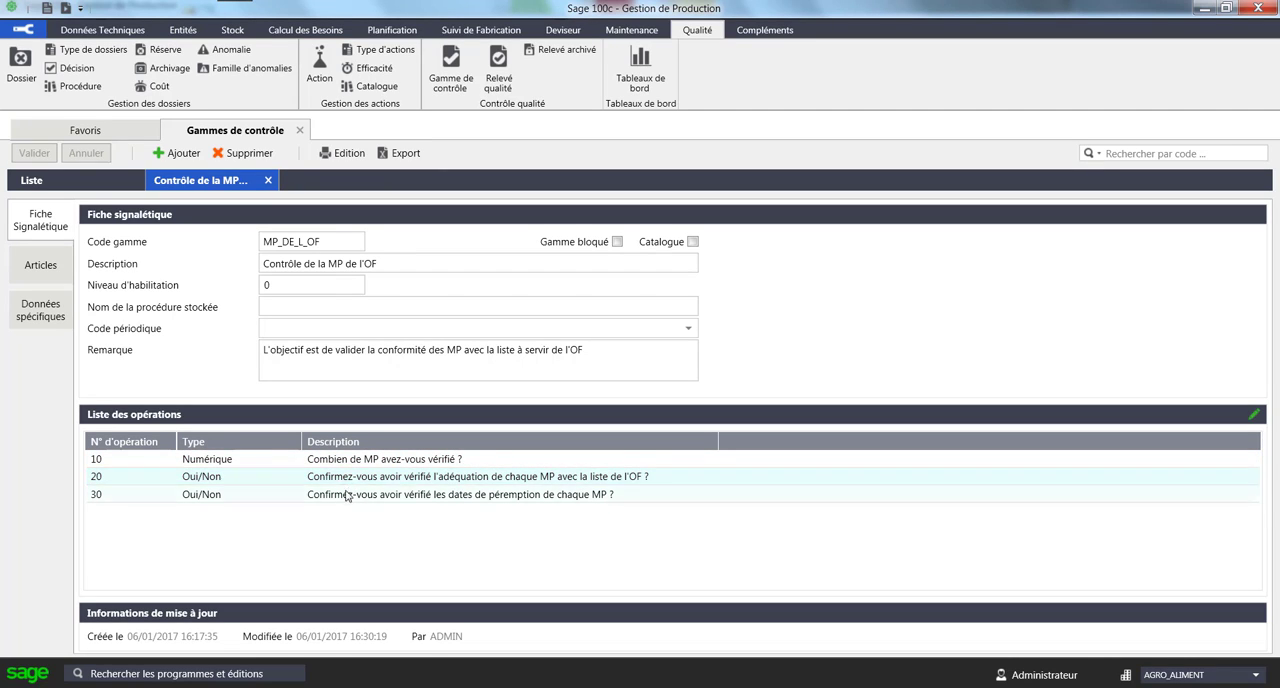
pyautogui.click(350, 478)
# - View the details of operation 10 "Combien de MP avez-vous vérifié ?", including its answer type and tolerance interval
pyautogui.click(338, 459)
pyautogui.doubleClick(338, 459)
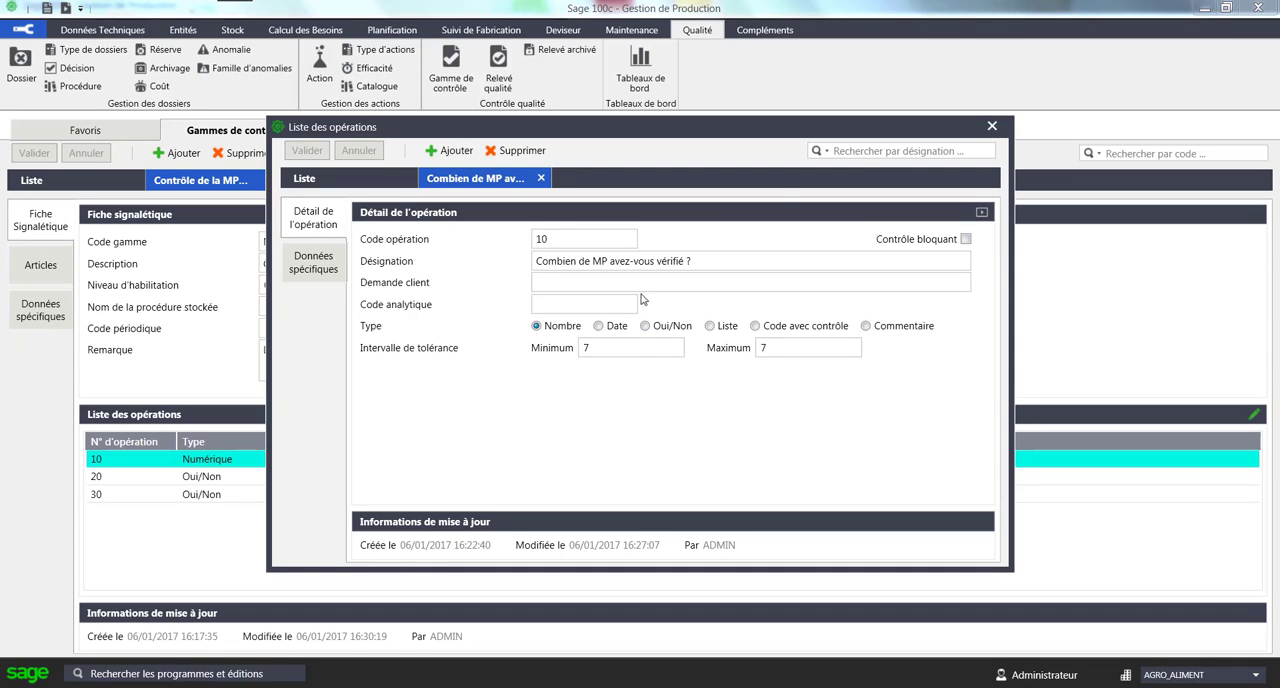
pyautogui.click(992, 127)
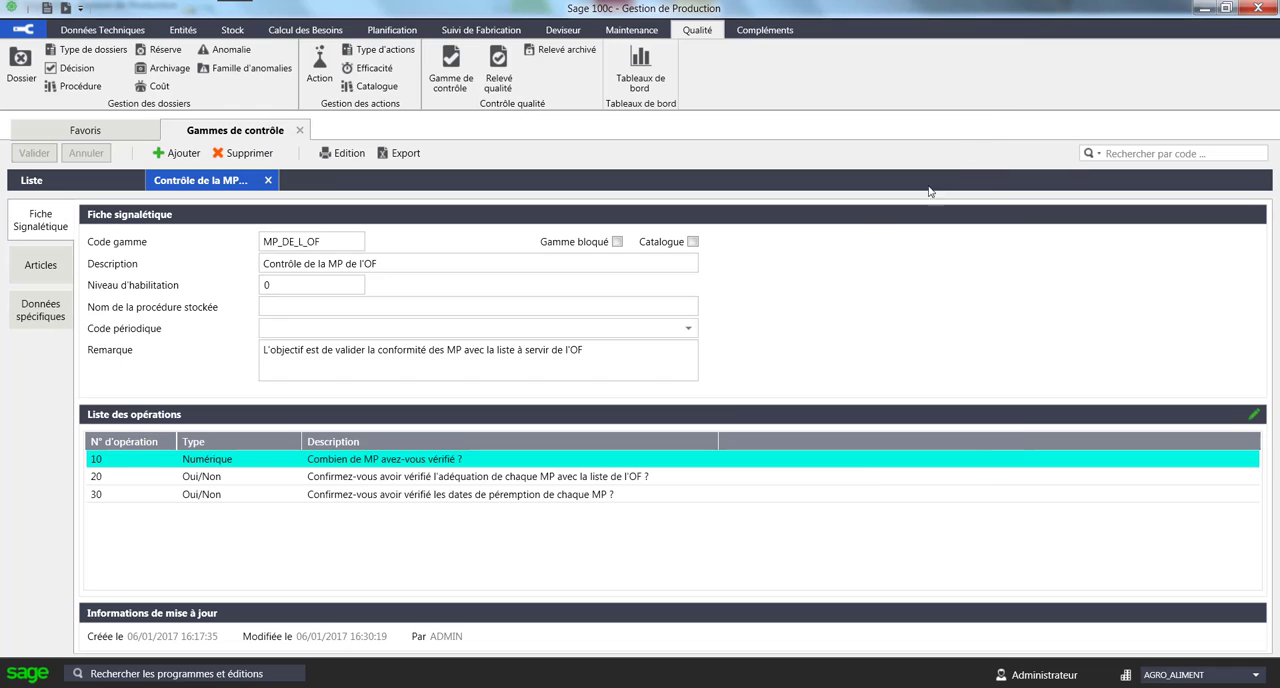
# - Check the articles linked to the MP_DE_L_OF control range and close the control ranges
pyautogui.click(48, 270)
pyautogui.click(160, 263)
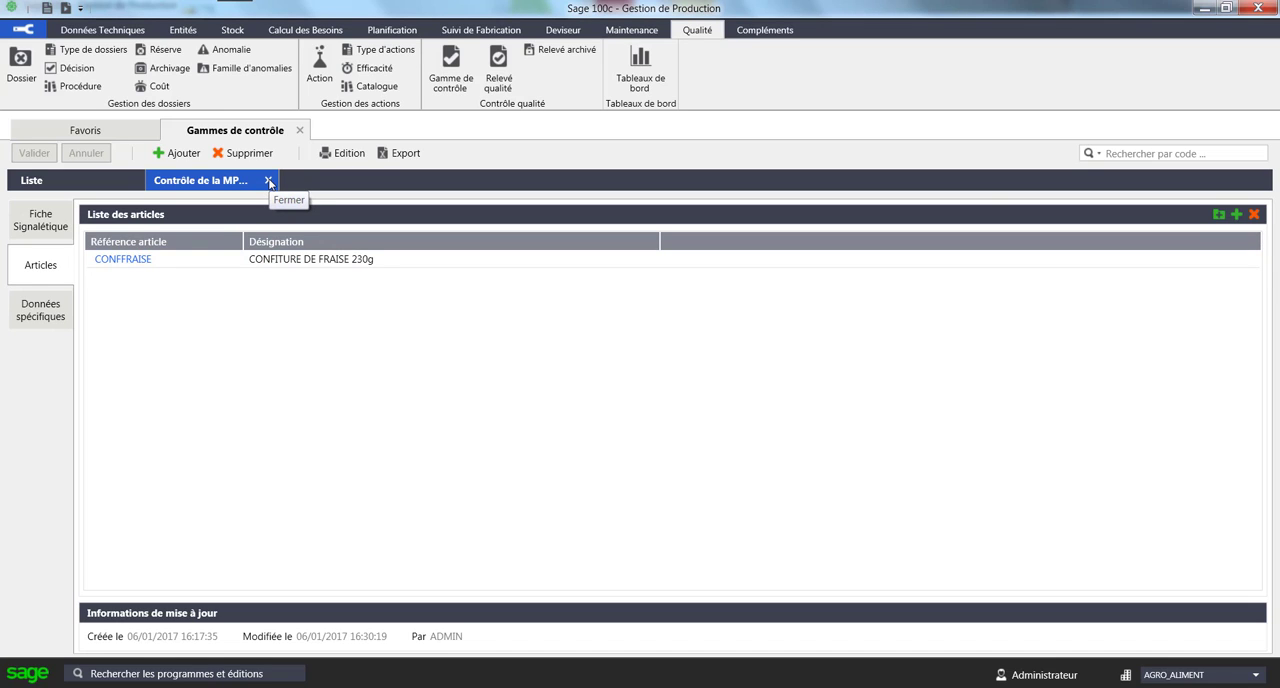
pyautogui.click(268, 181)
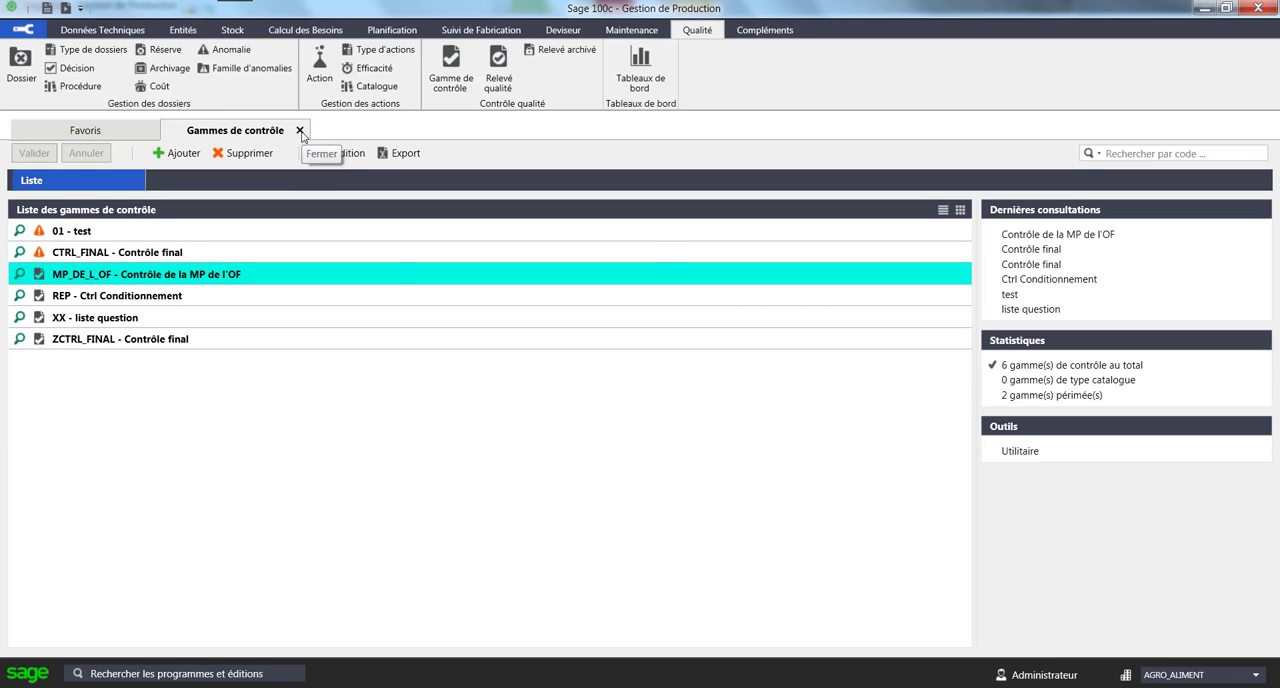
pyautogui.click(299, 131)
# - Switch to the workshop (Atelier) session and start a quality control entry for operator 01 on manufacturing order 8
pyautogui.moveTo(435, 684)
pyautogui.click(490, 628)
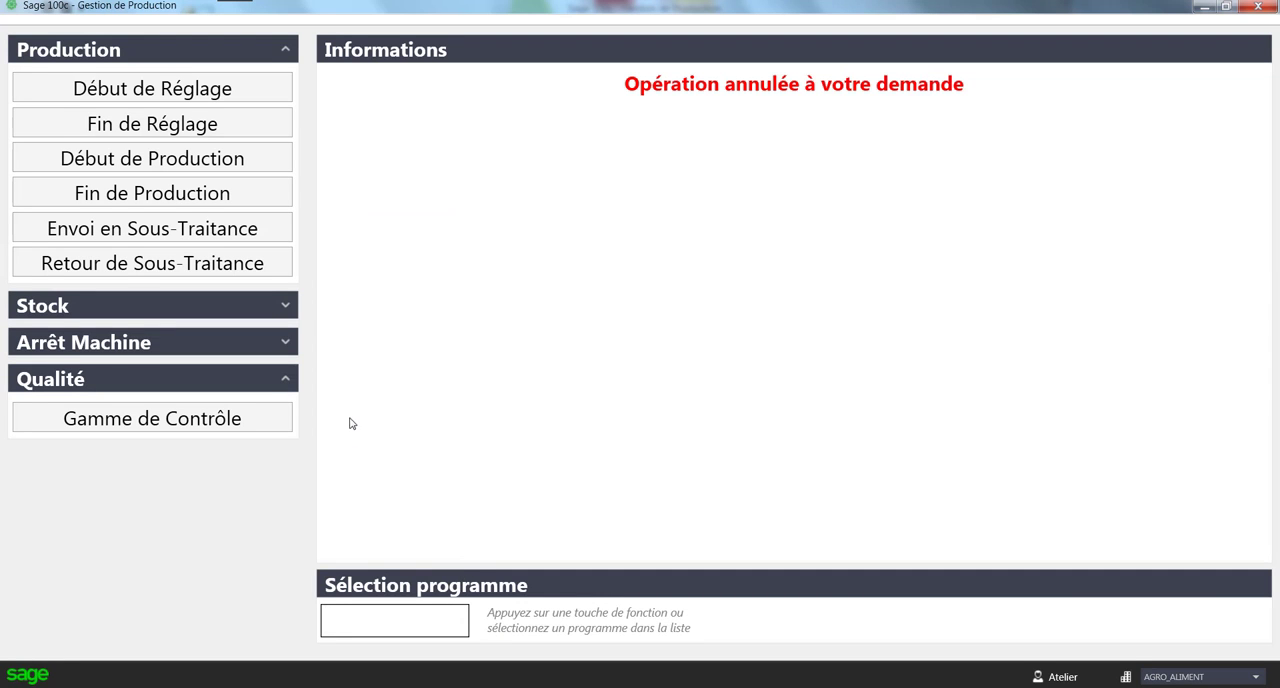
pyautogui.click(173, 424)
pyautogui.write('01')
pyautogui.press('Return')
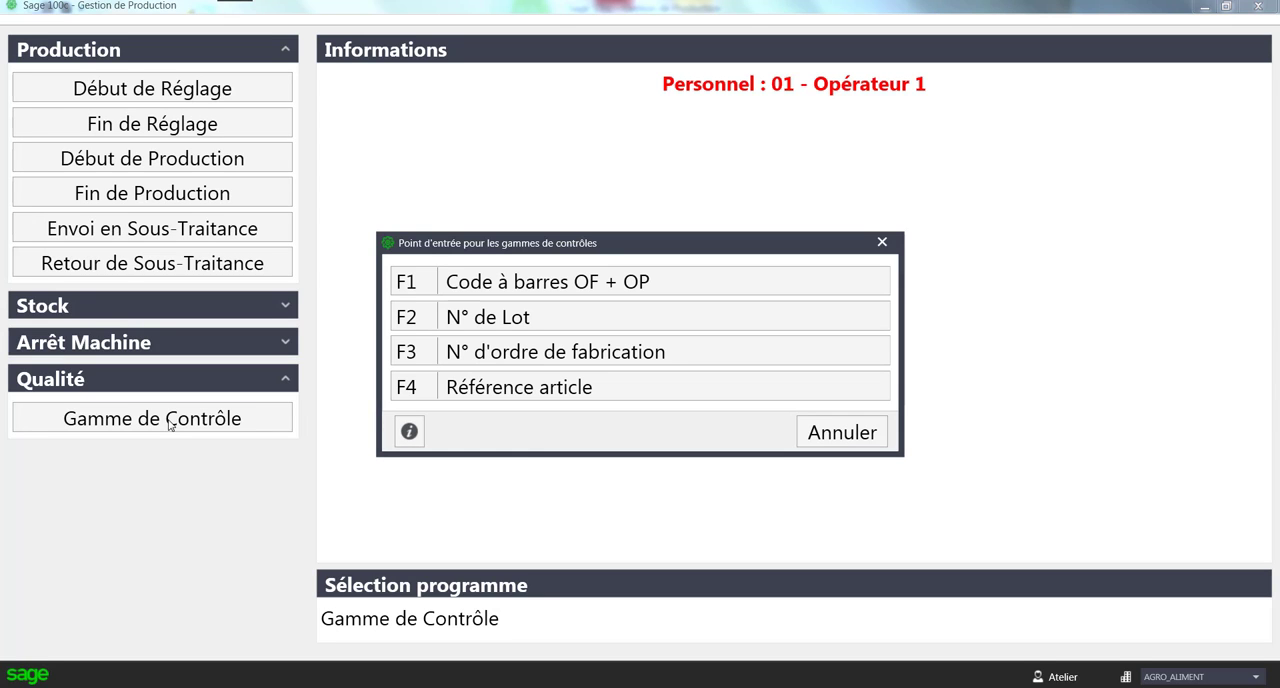
pyautogui.click(580, 364)
pyautogui.click(507, 281)
pyautogui.click(816, 535)
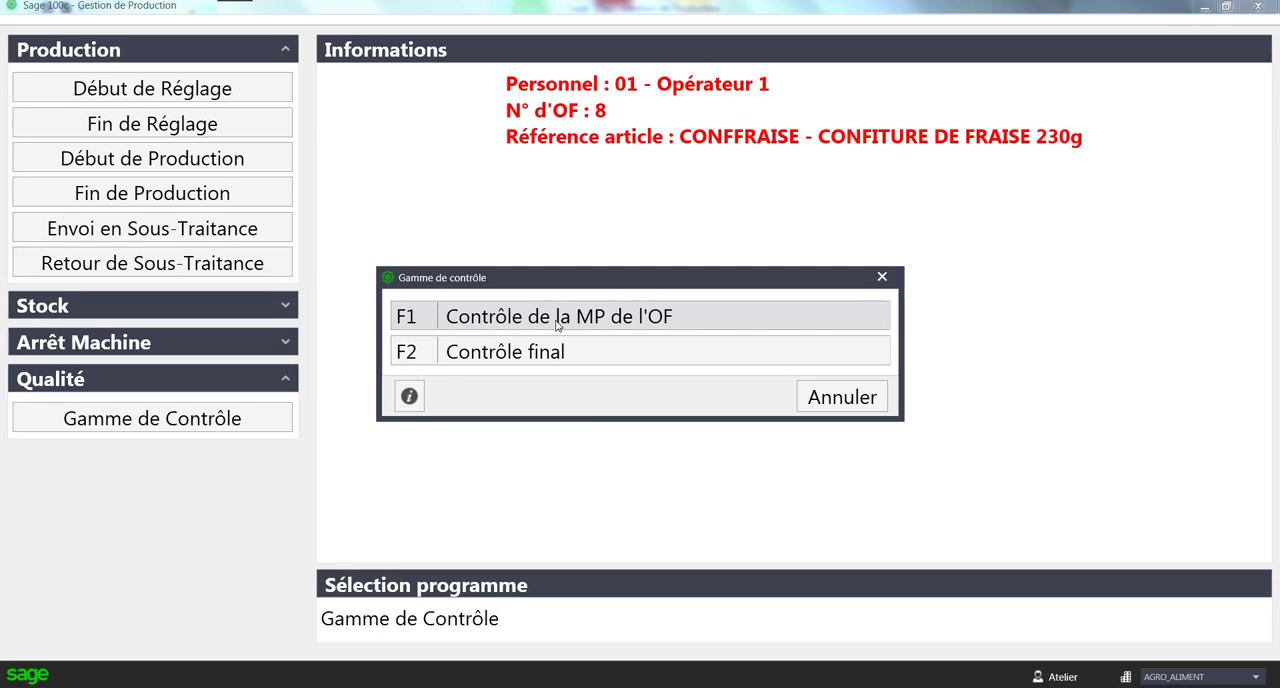
# - Record the "Contrôle de la MP de l'OF" range with 7 materials checked and Oui to both confirmation questions, and validate the entry
pyautogui.click(614, 317)
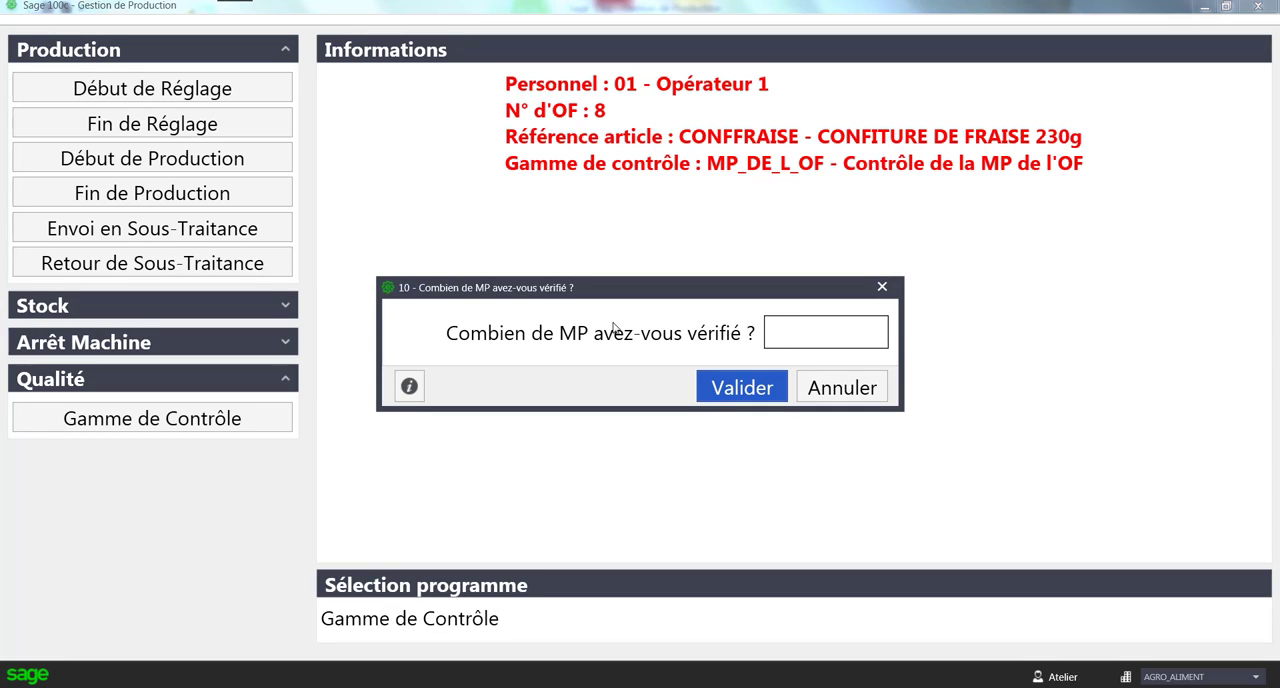
pyautogui.write('7')
pyautogui.press('Return')
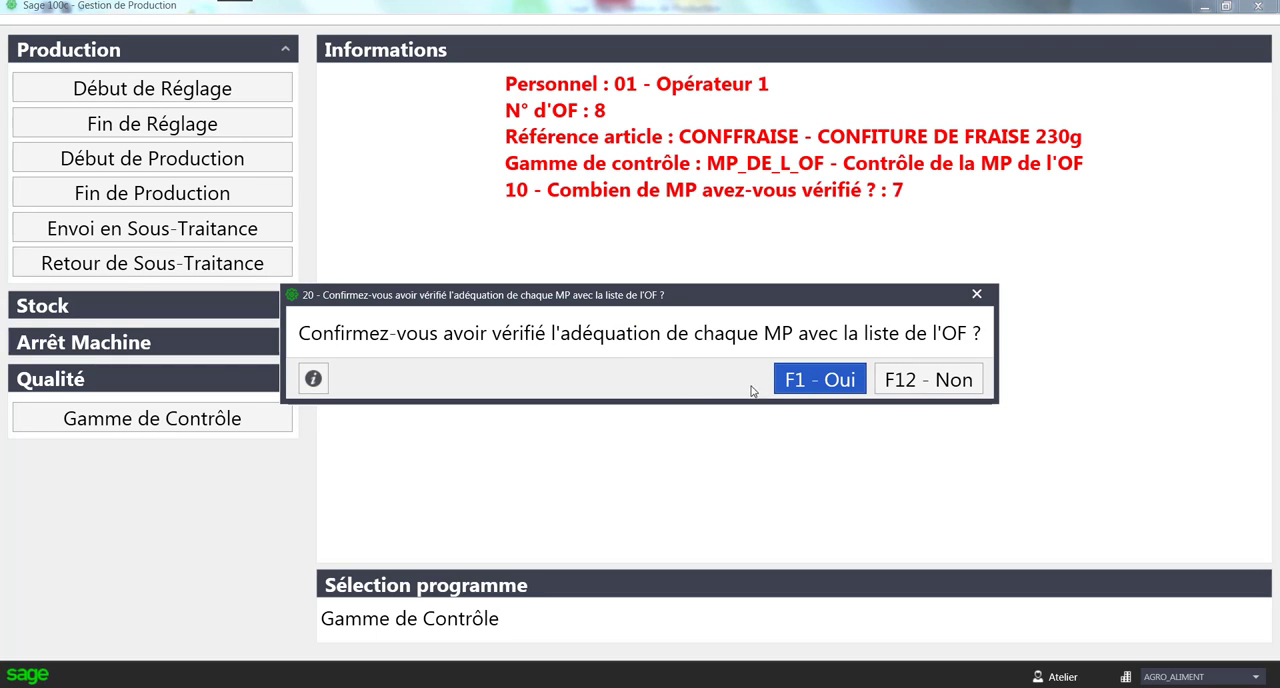
pyautogui.click(795, 381)
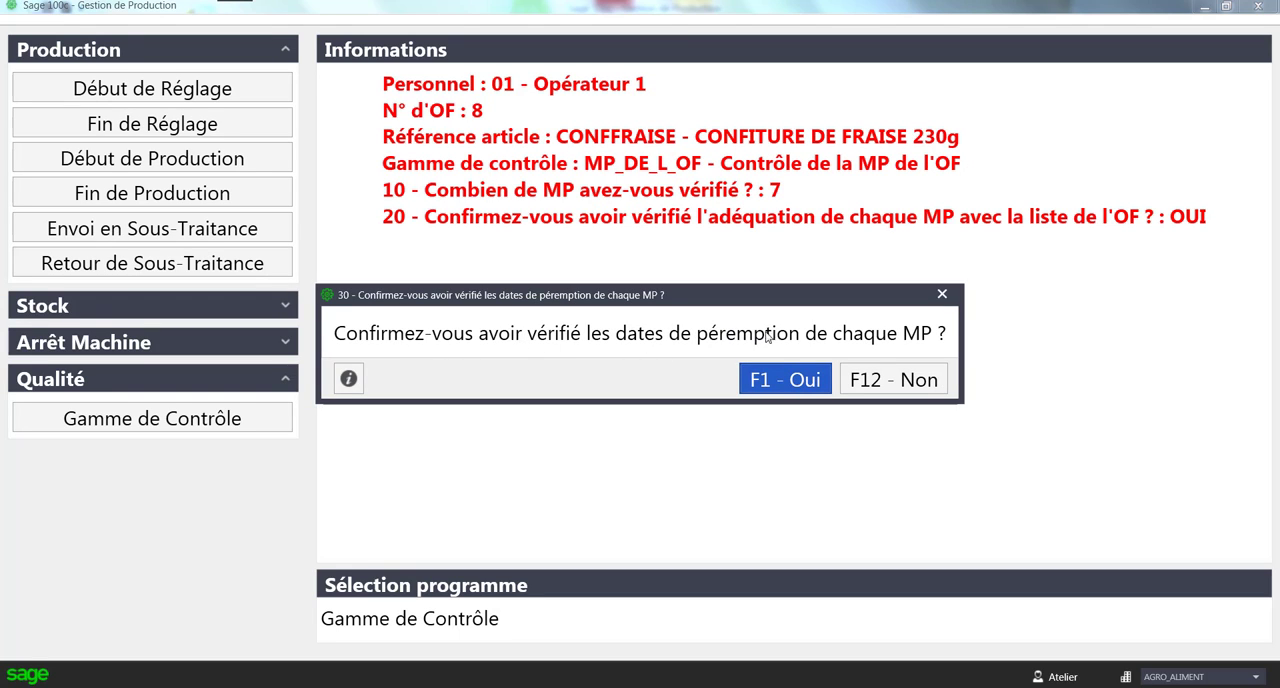
pyautogui.click(785, 372)
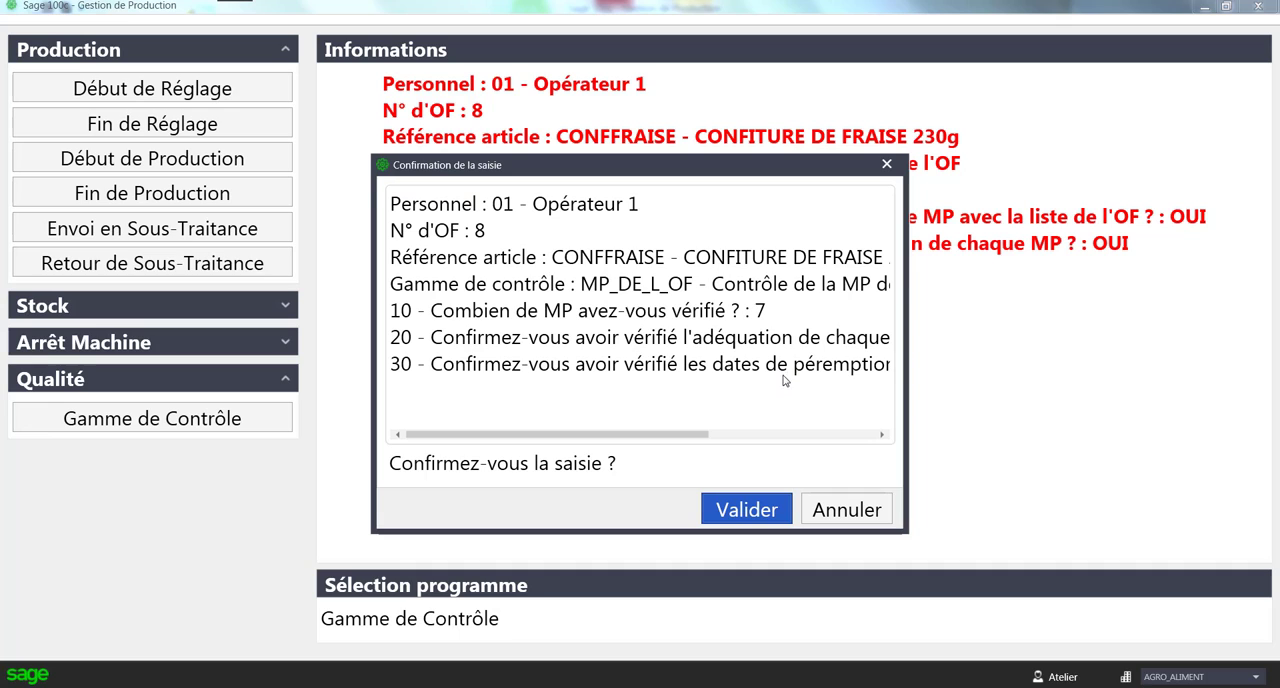
pyautogui.click(752, 512)
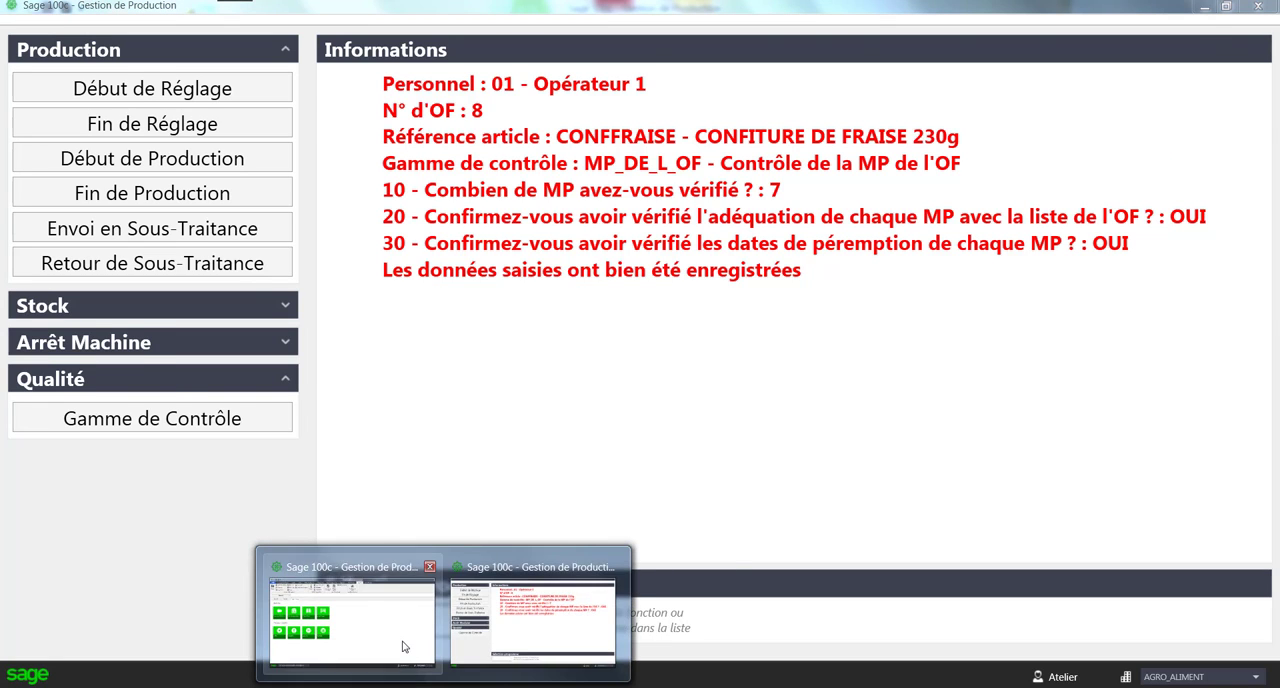
# - Switch back to the administrator session and open the quality record for CONFITURE DE FRAISE 230g to review the recorded answers
pyautogui.click(402, 642)
pyautogui.click(503, 67)
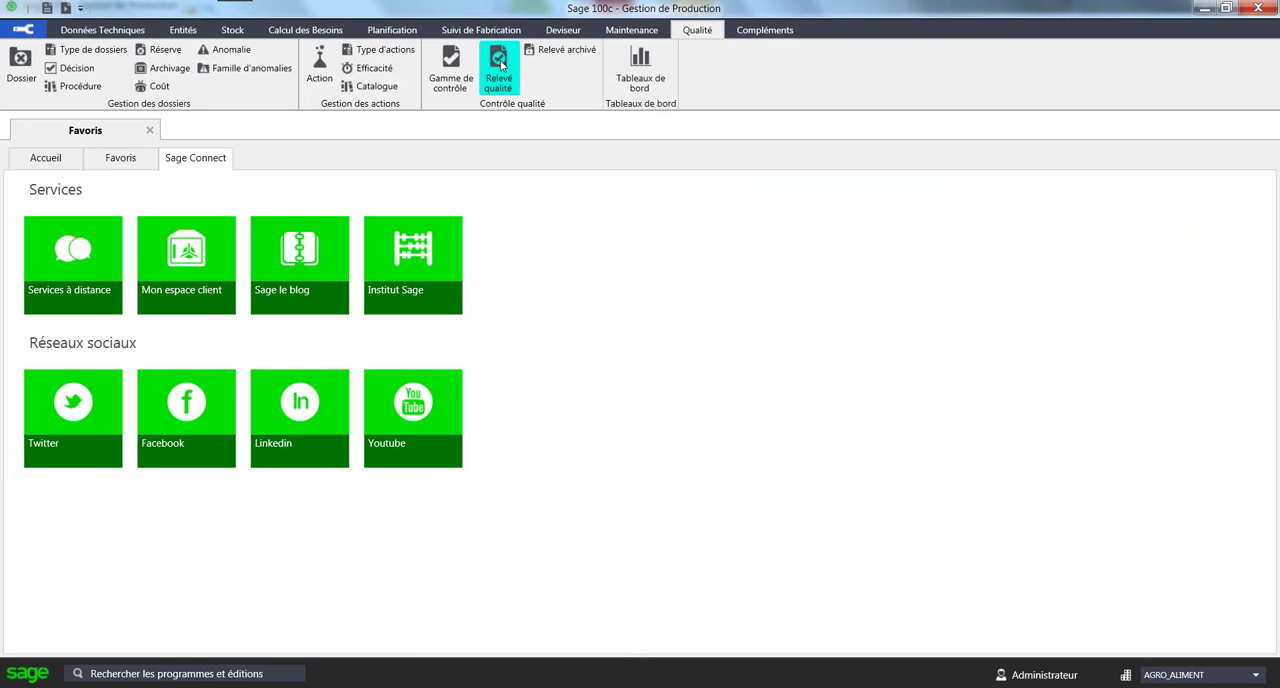
pyautogui.doubleClick(387, 322)
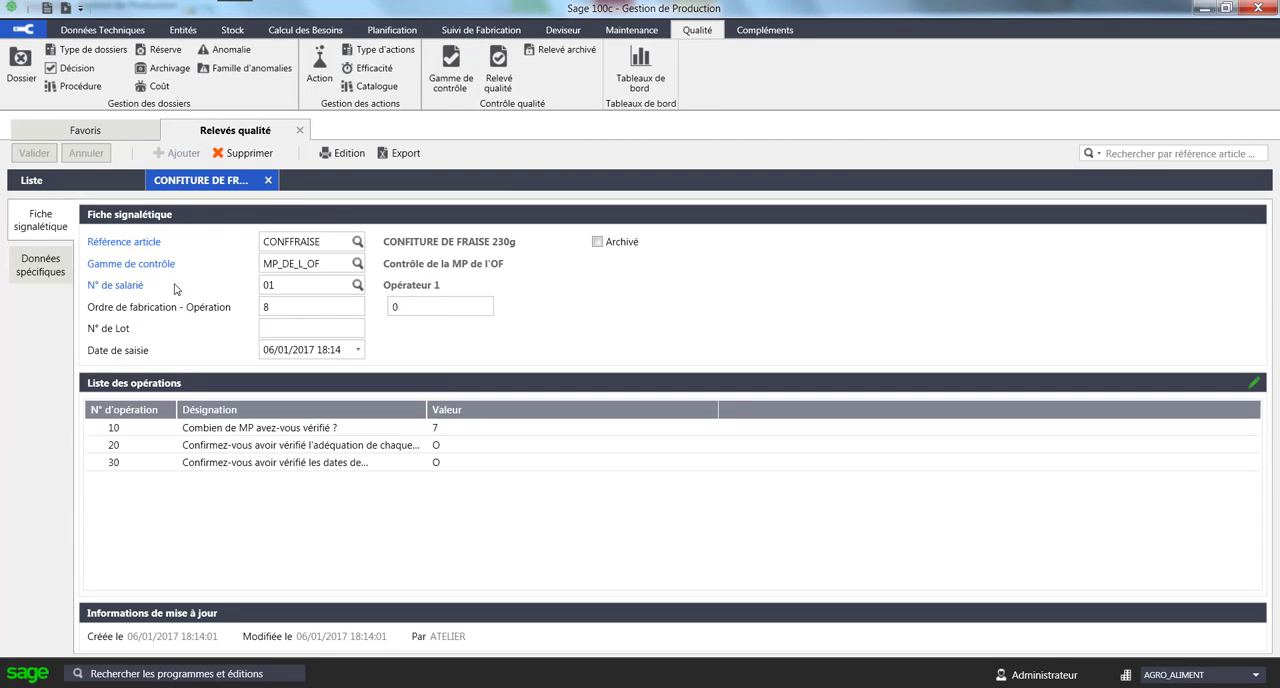
# - Close the quality records and open the traceability screen with lot number LOT1 as the search criterion
pyautogui.click(300, 134)
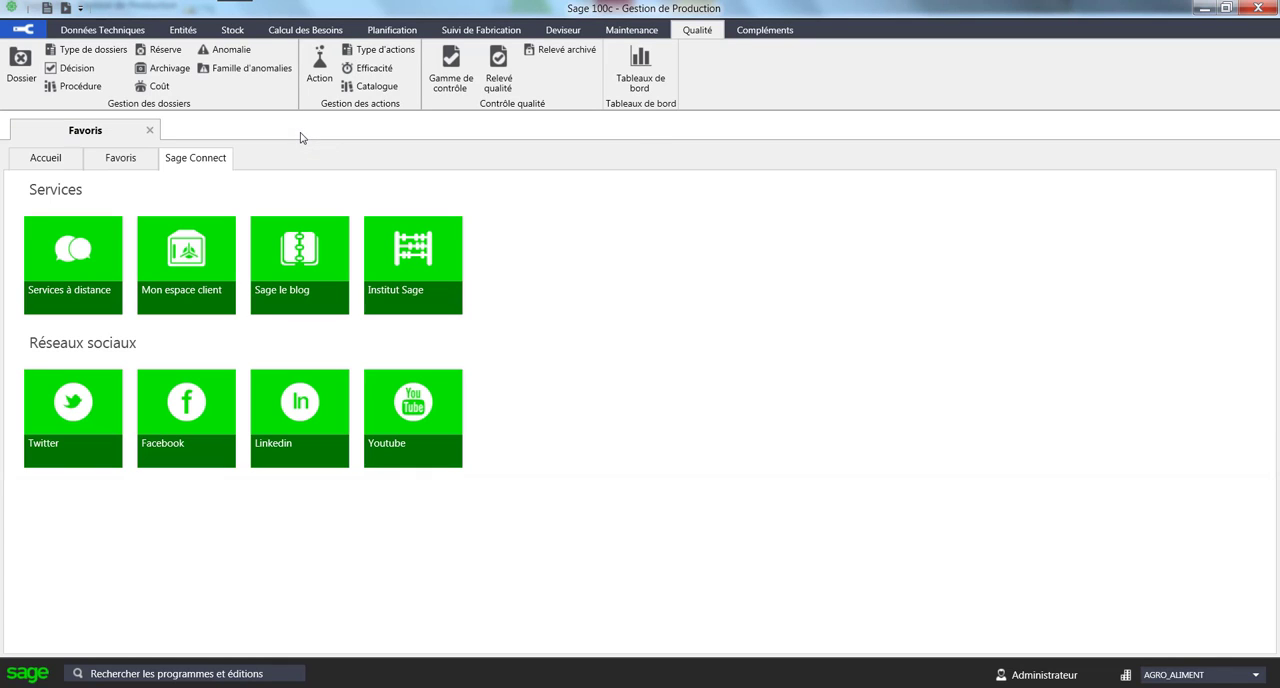
pyautogui.click(474, 31)
pyautogui.click(427, 72)
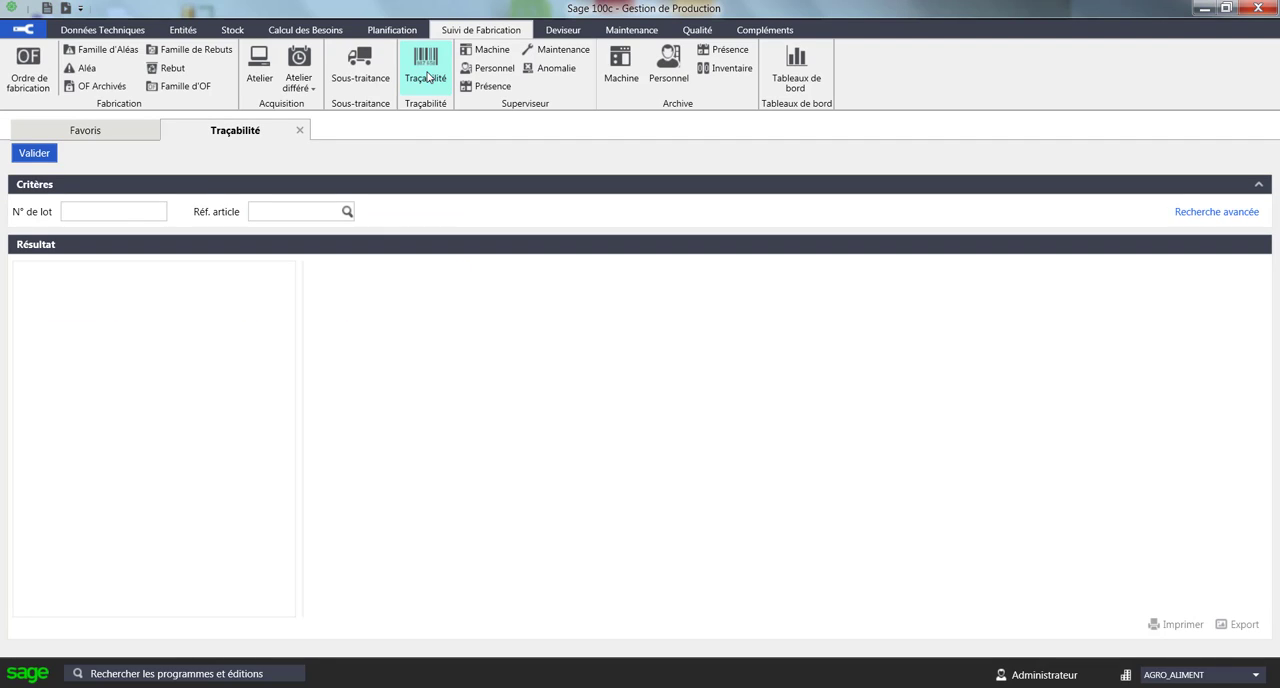
pyautogui.click(122, 215)
pyautogui.write('LO')
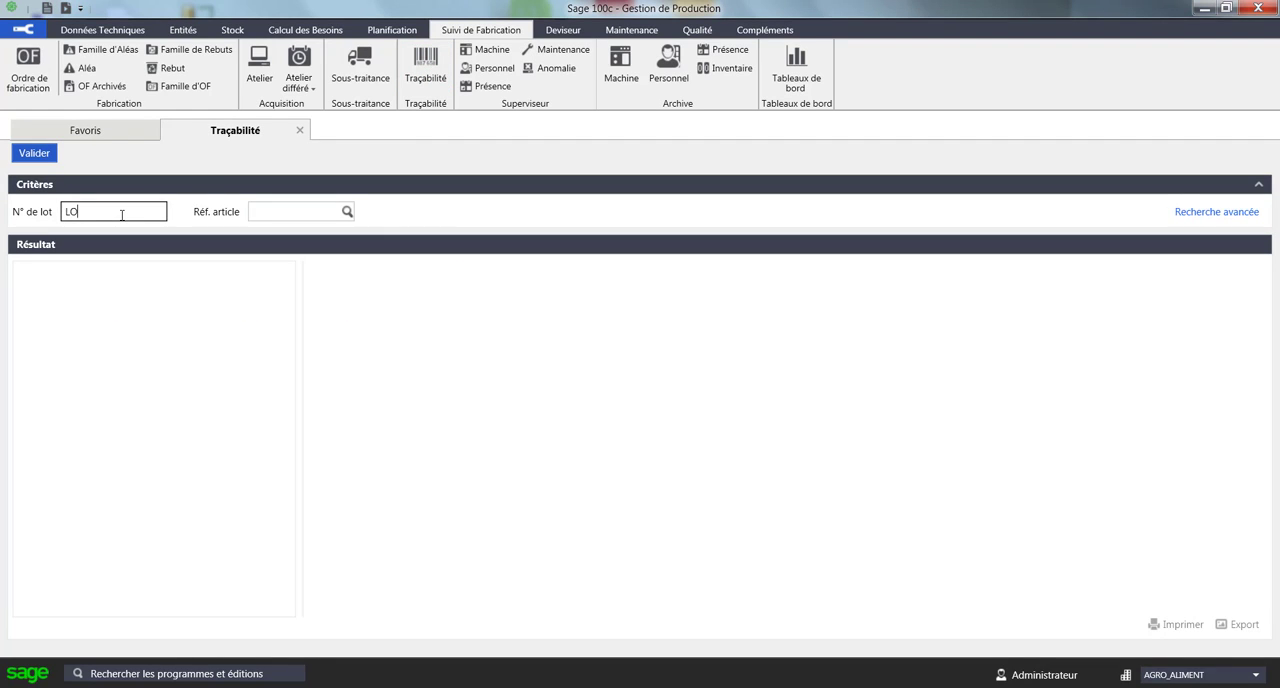
pyautogui.write('T1')
pyautogui.press('Tab')
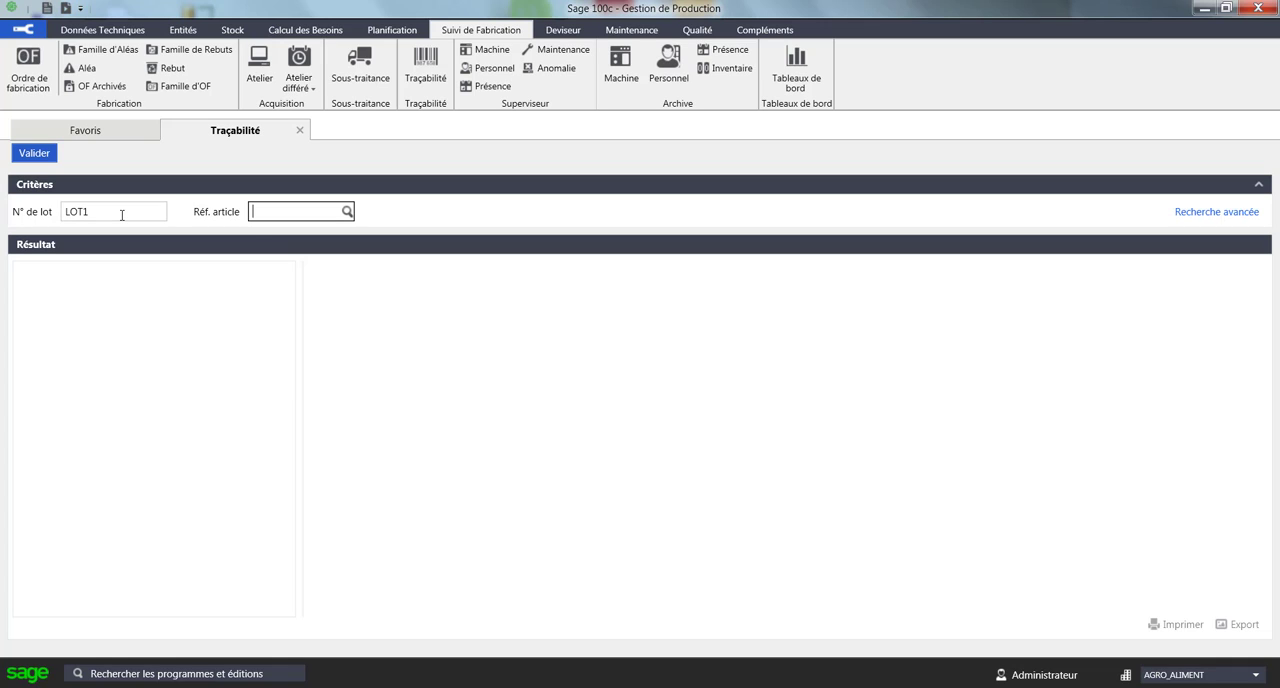
# - Pick the article JUSCONCITR (Jus concentré de citron) as the article reference and run the lot traceability search
pyautogui.click(347, 212)
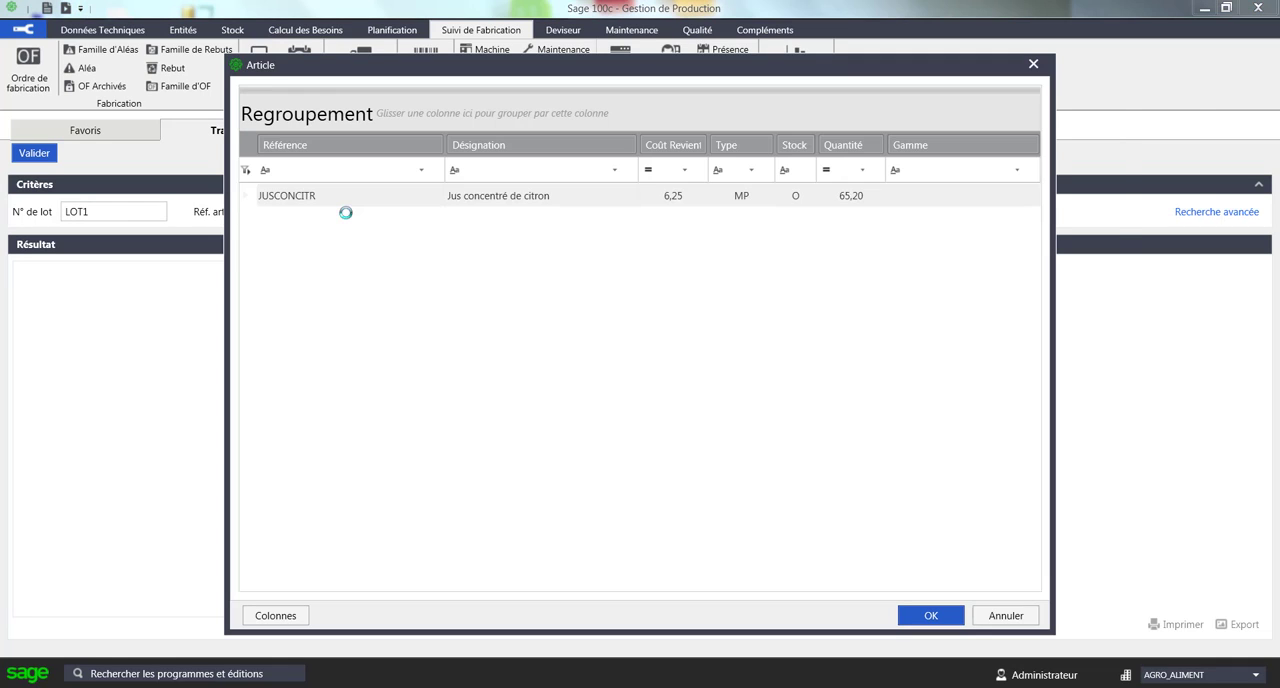
pyautogui.click(499, 205)
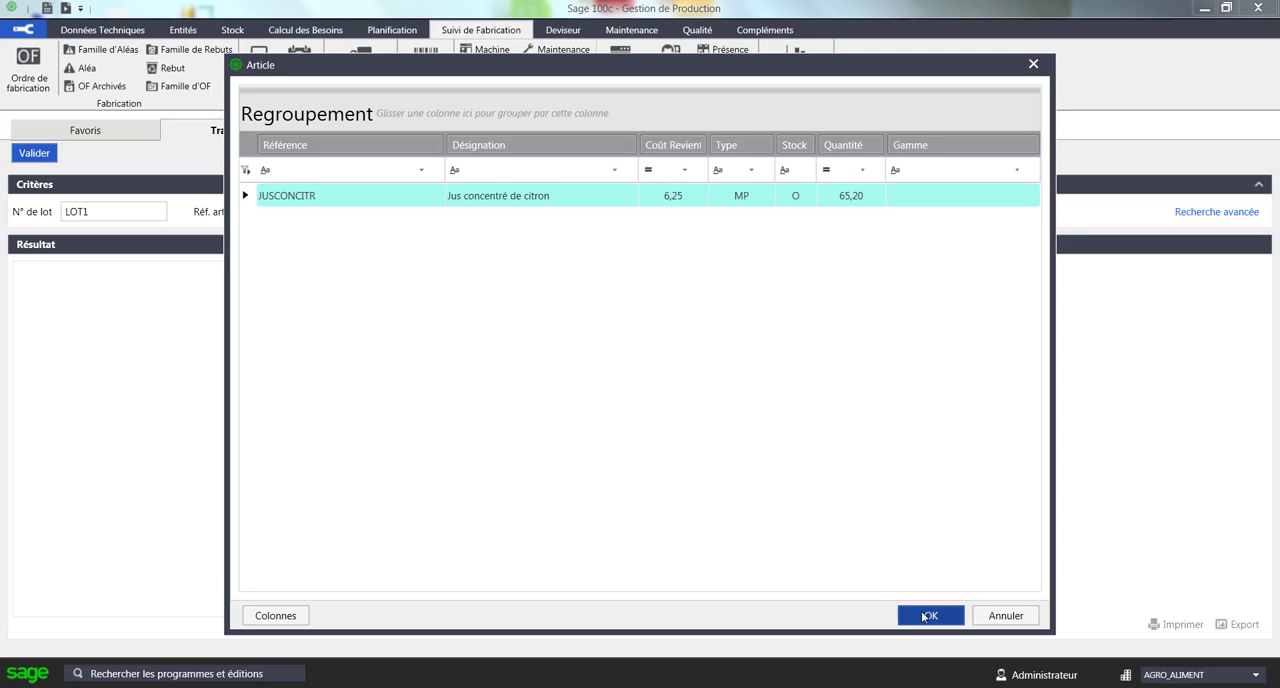
pyautogui.click(930, 616)
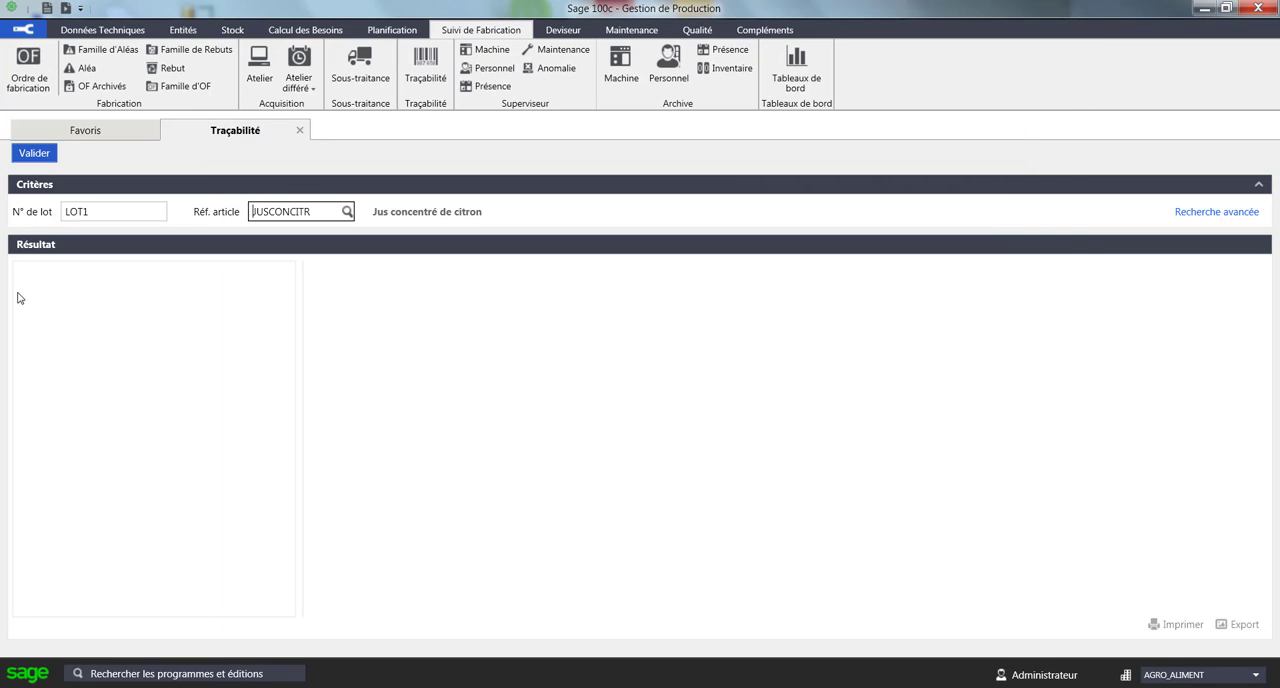
pyautogui.click(34, 153)
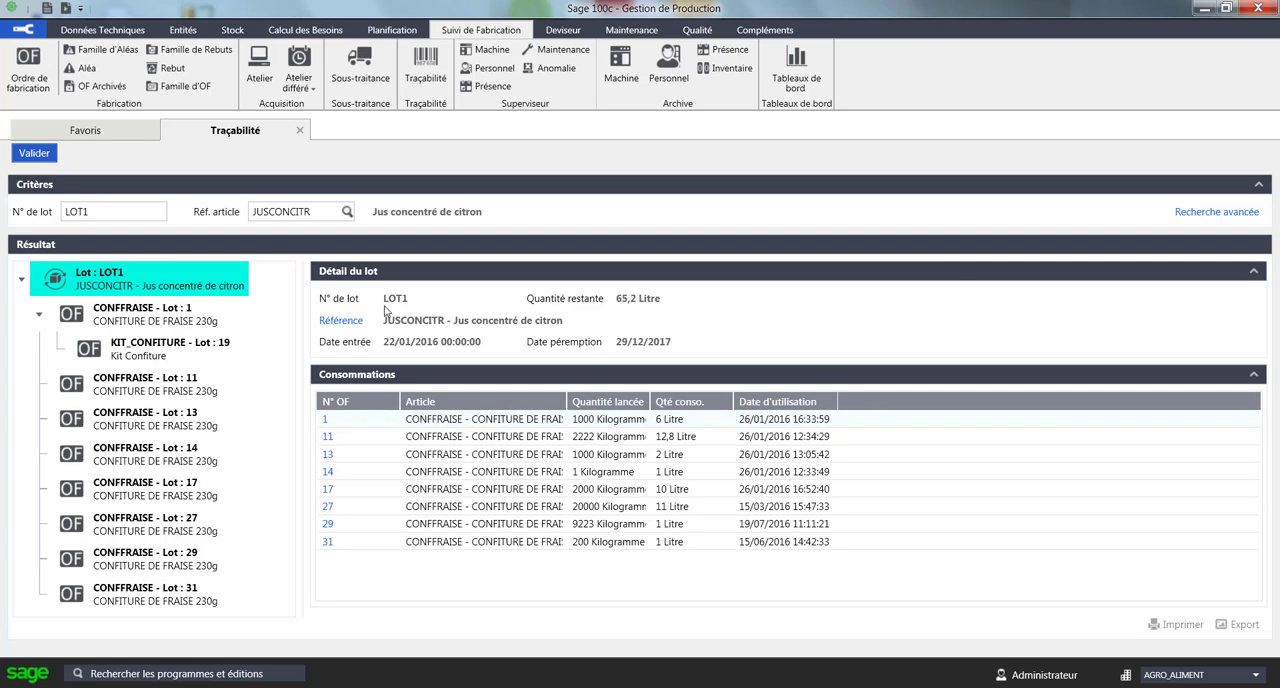
# - Examine the original components and consumptions of CONFFRAISE lot 1 with the lot detail and manufacturing sections collapsed, and close the traceability screen
pyautogui.click(173, 320)
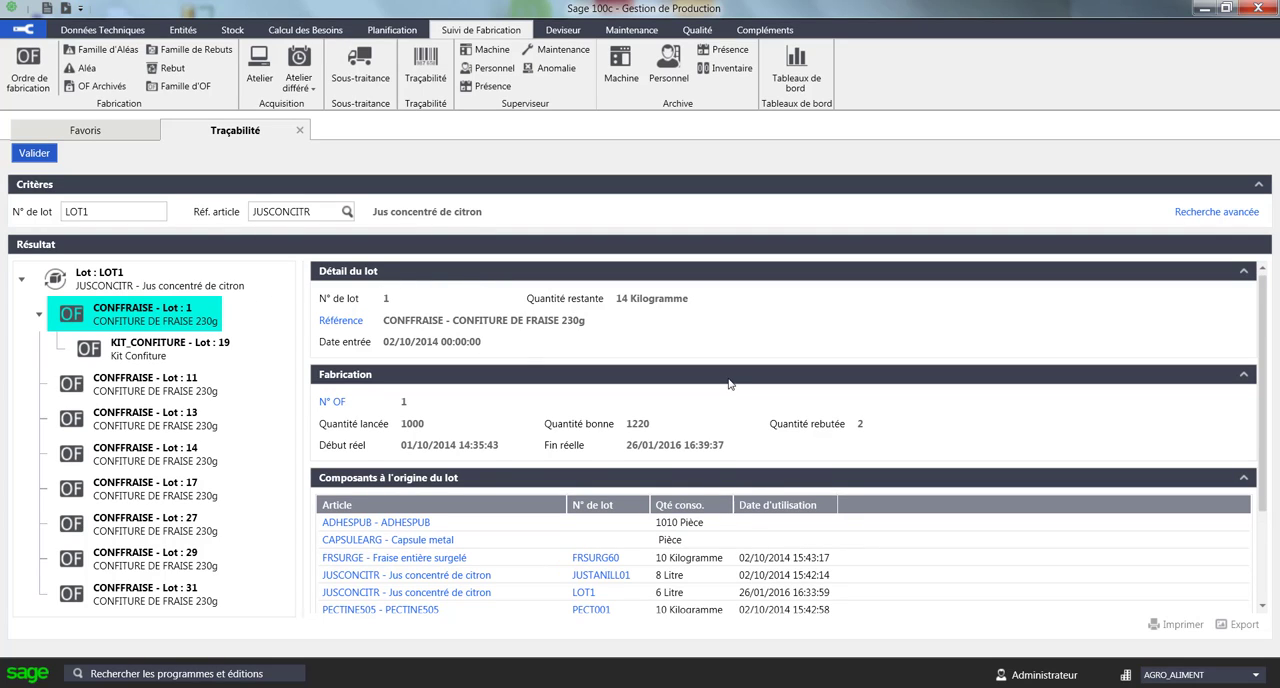
pyautogui.click(1243, 271)
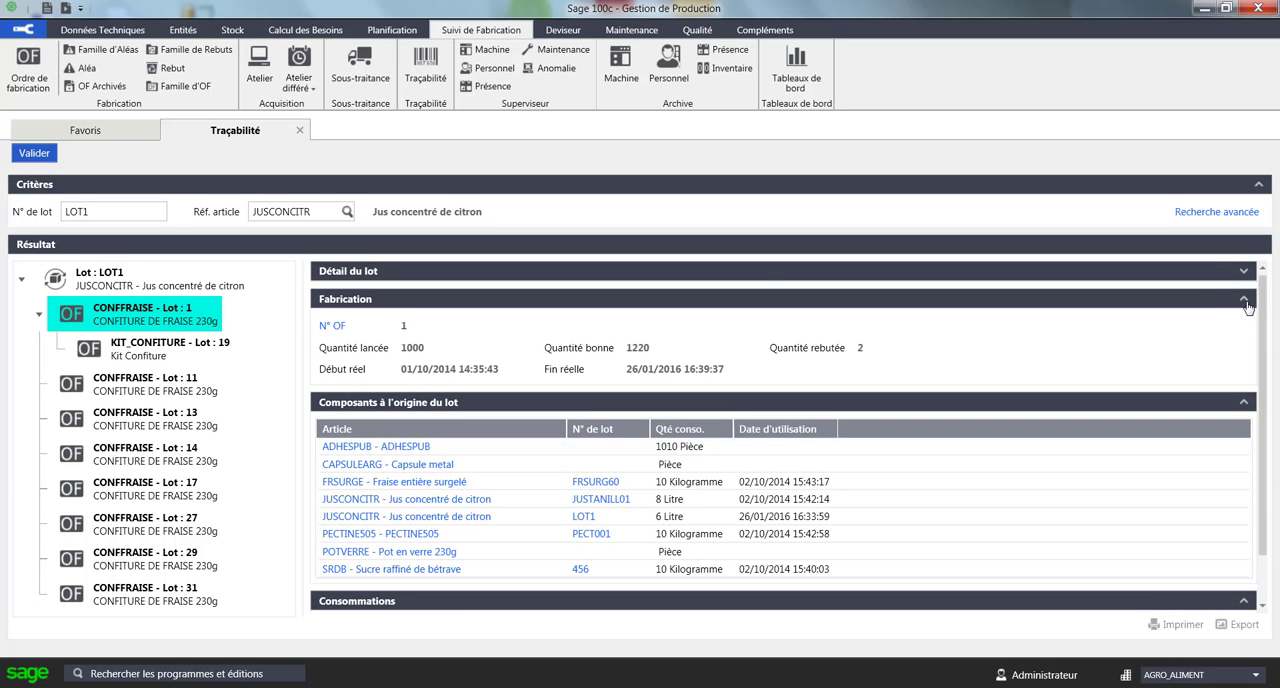
pyautogui.click(1243, 299)
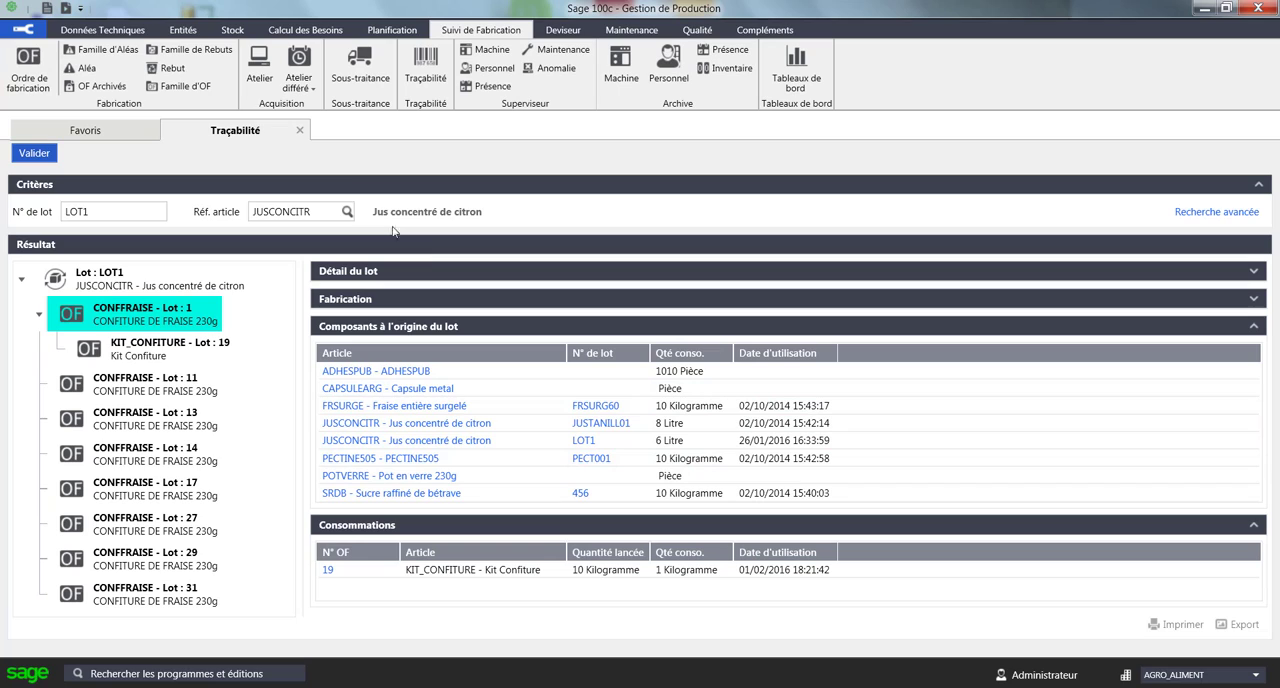
pyautogui.click(299, 131)
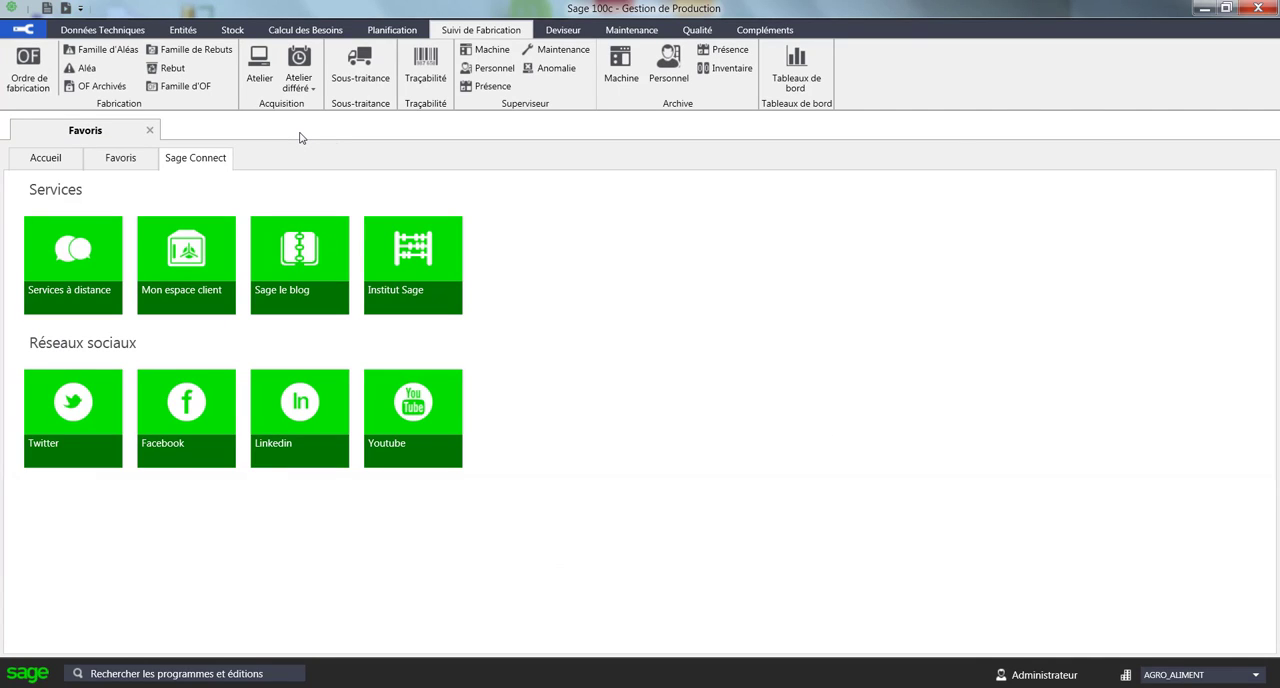